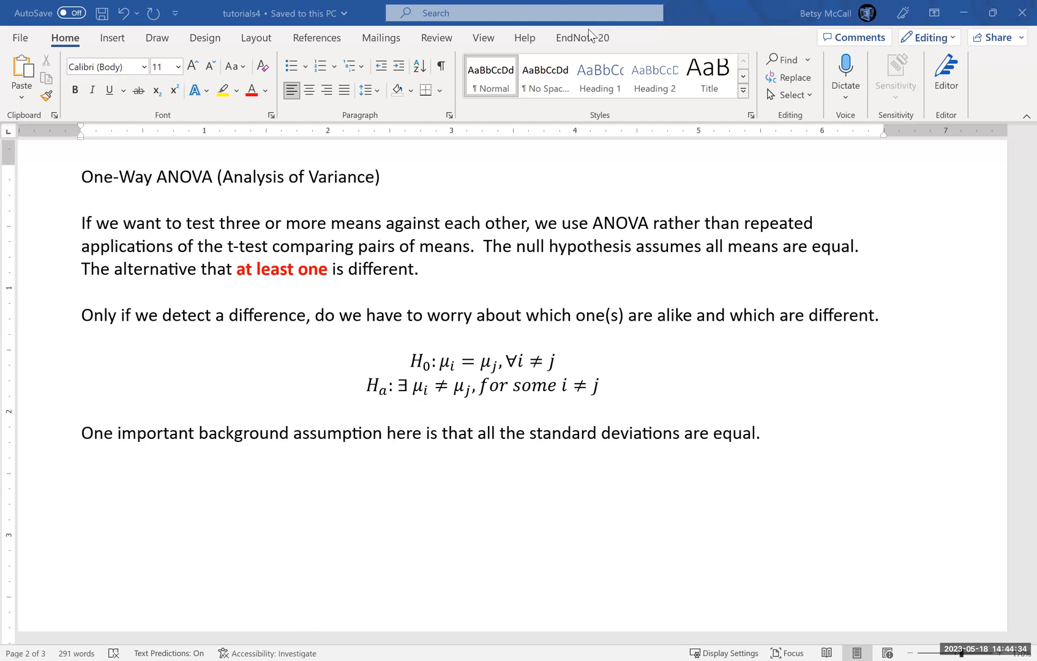
Step: Switch to the tutorials4 Excel workbook and look through the age group and salary data down the anova sheet
key("alt+Tab")
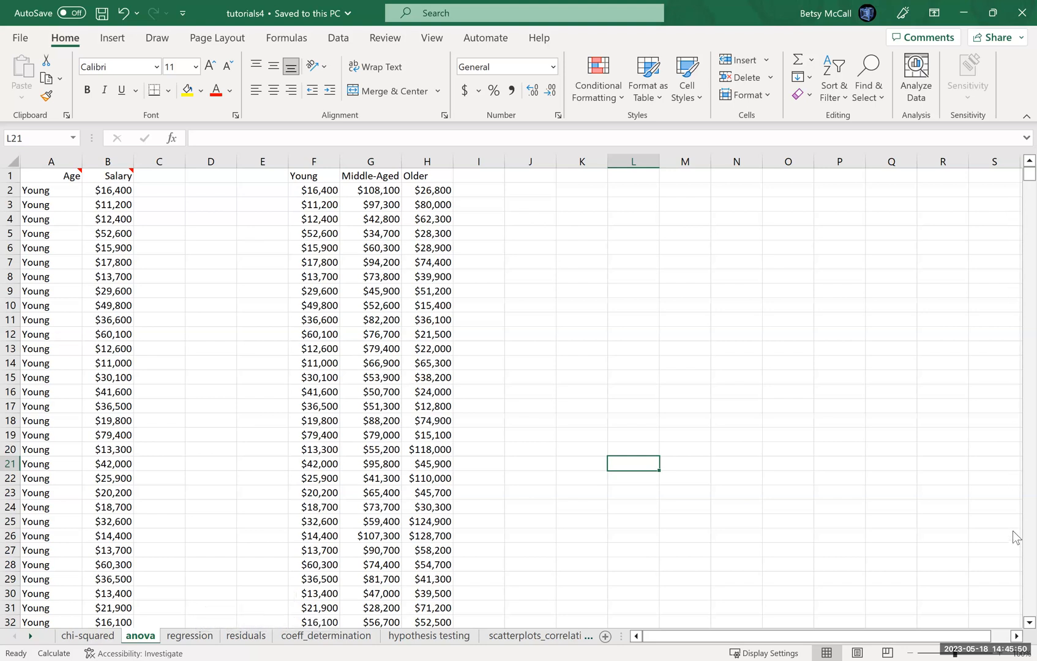
scroll(1013, 546, "down", 20)
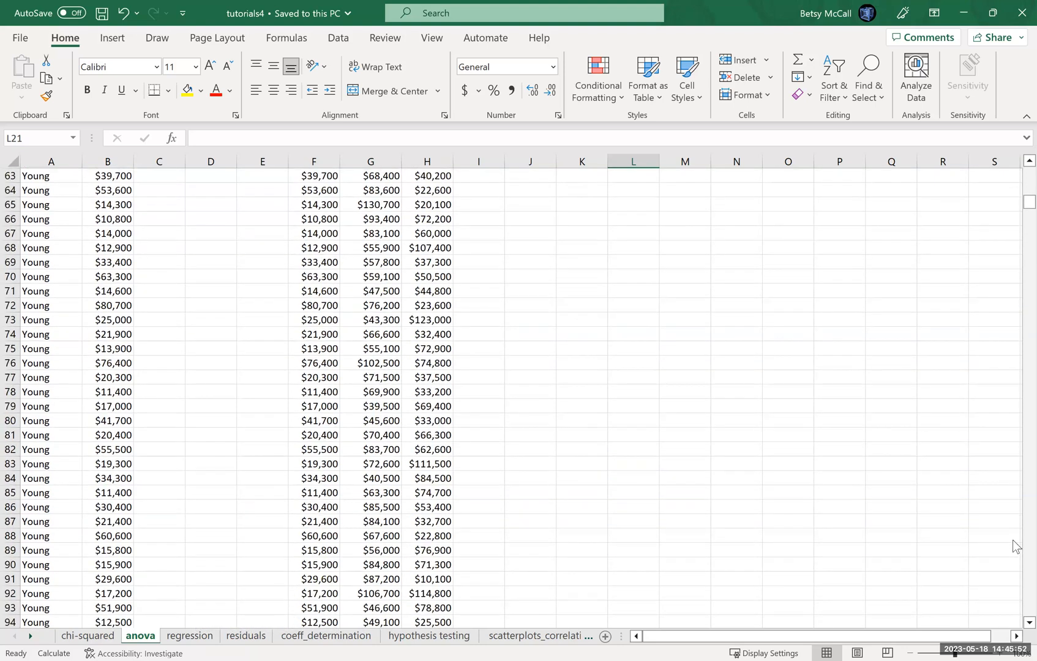
scroll(1014, 546, "down", 10)
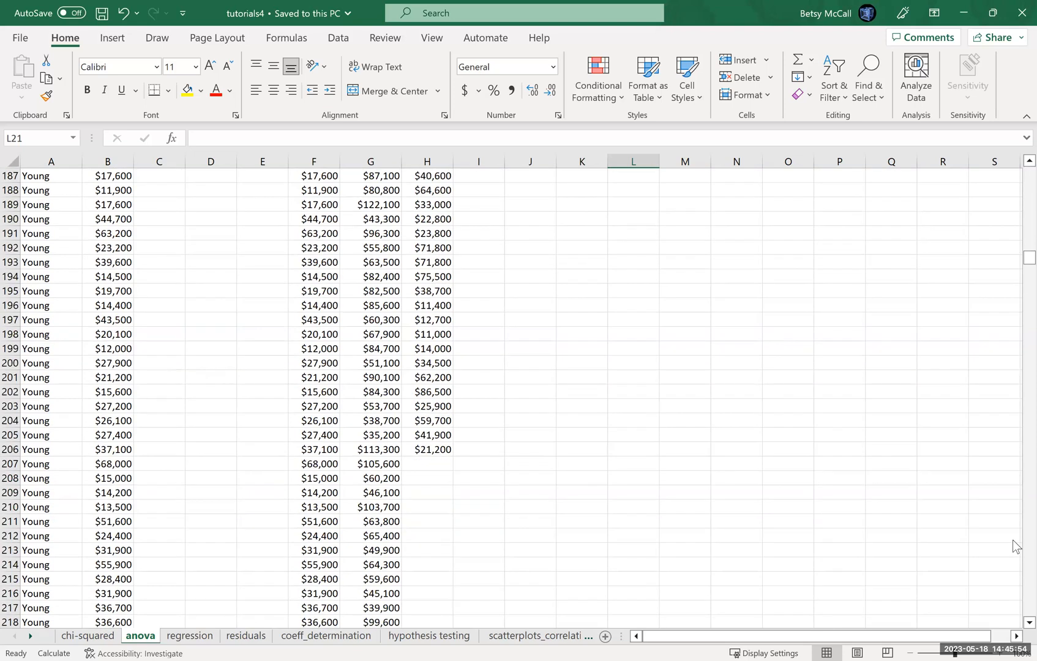
scroll(1014, 546, "down", 20)
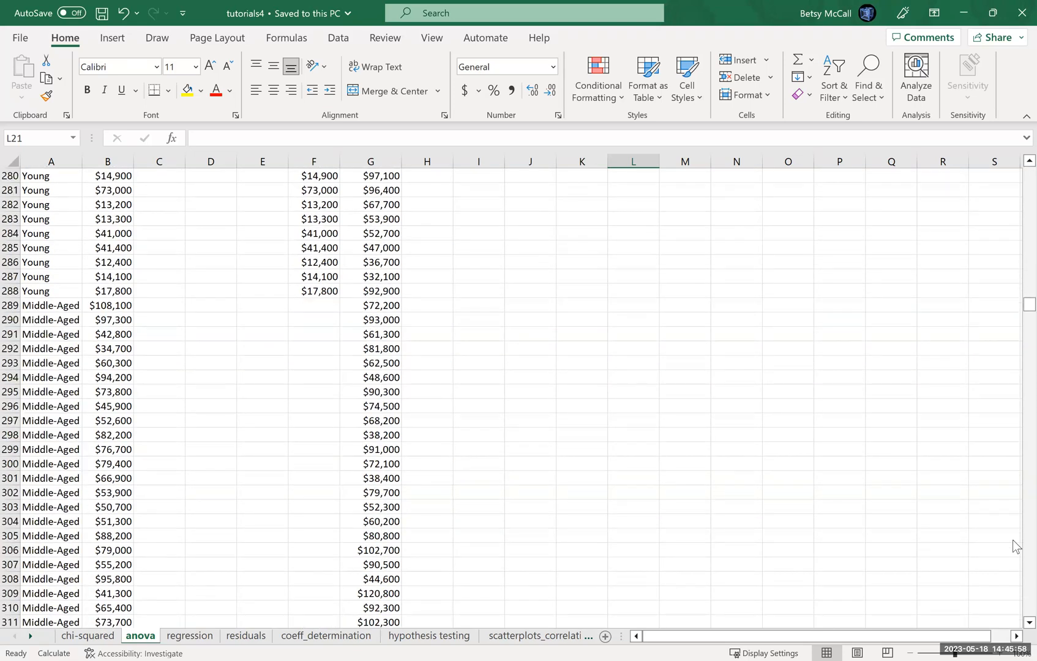
scroll(1014, 546, "down", 20)
scroll(1013, 546, "down", 20)
left_click_drag(1017, 404, 1016, 174)
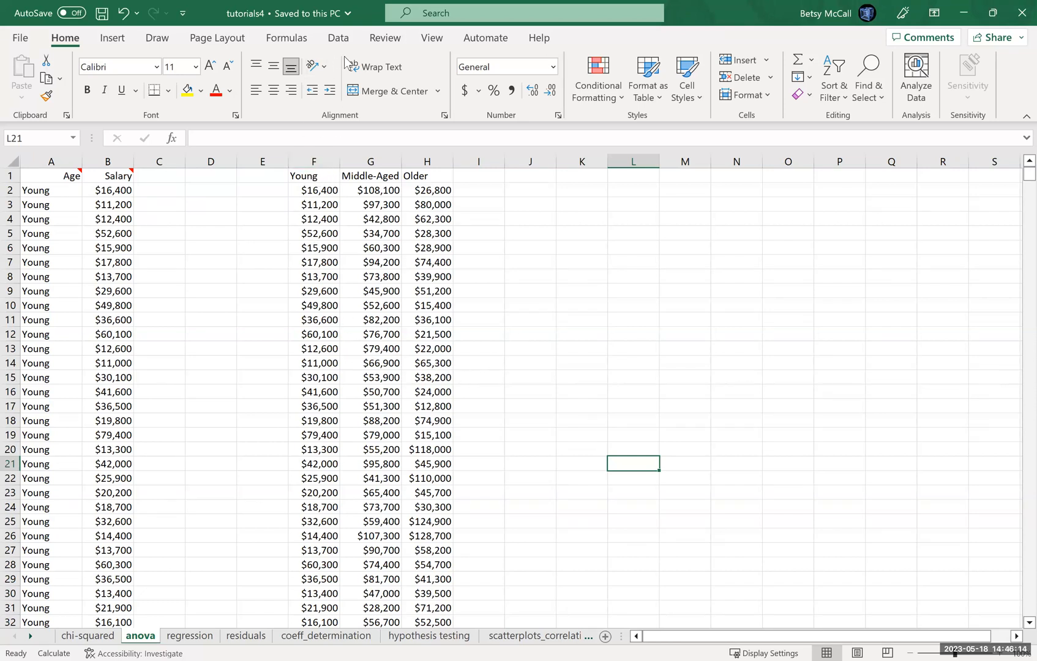
Step: Start an Anova: Single Factor data analysis and set its input range to F1:H509
left_click(339, 37)
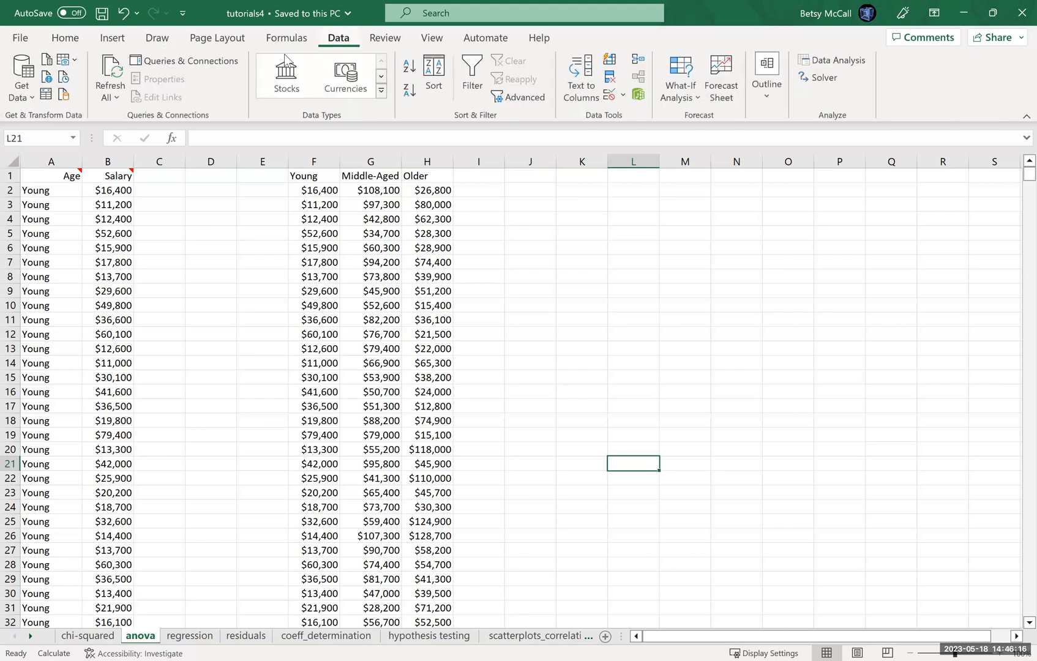
left_click(838, 59)
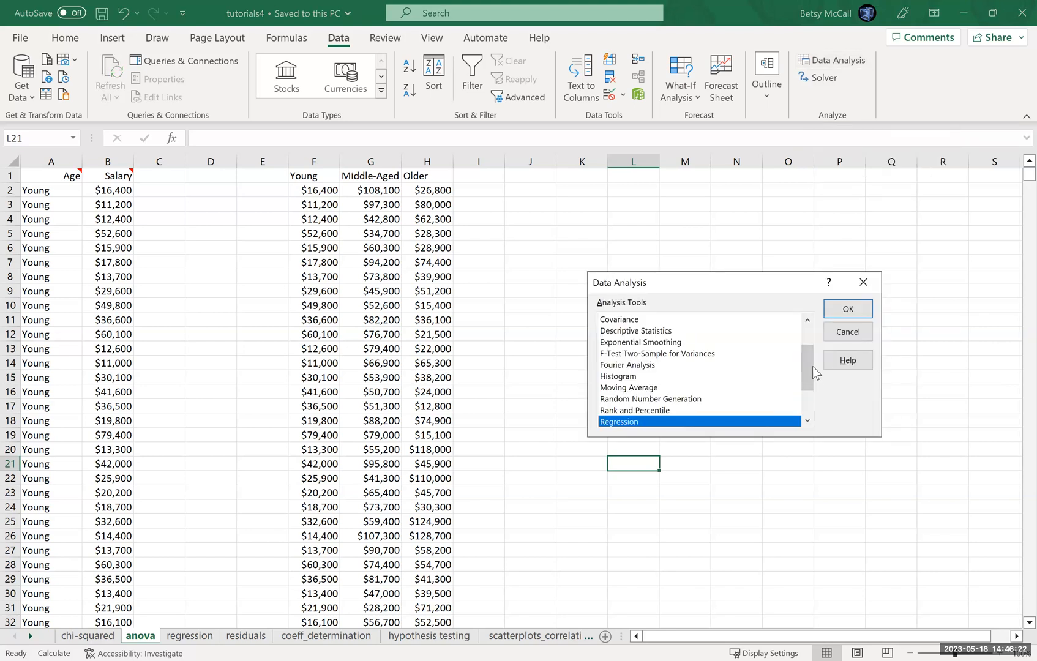
left_click_drag(811, 373, 815, 334)
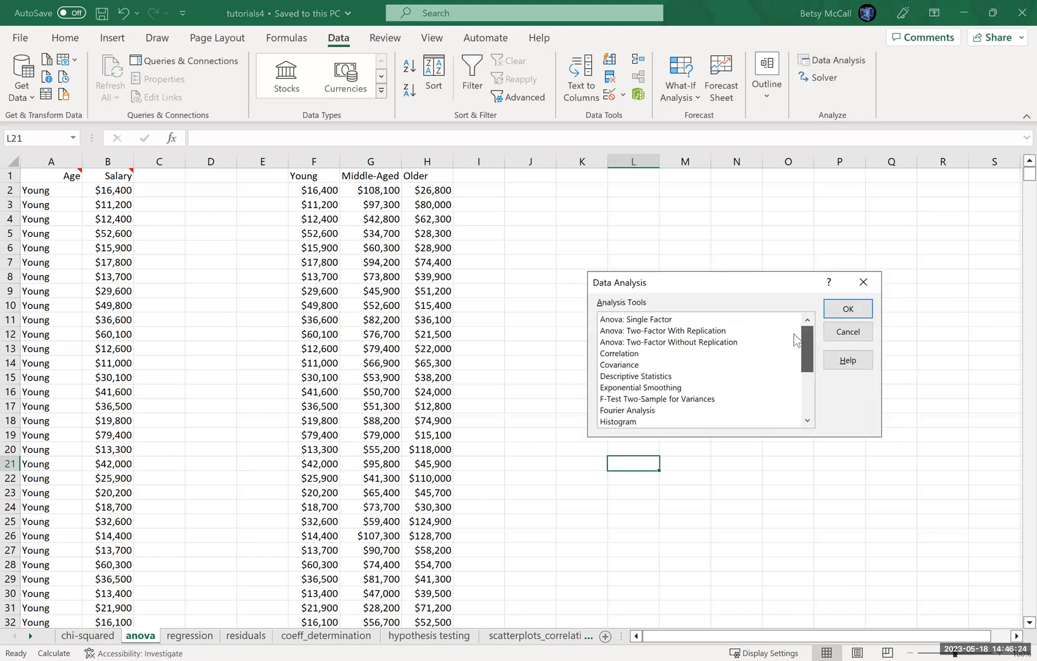
left_click(629, 321)
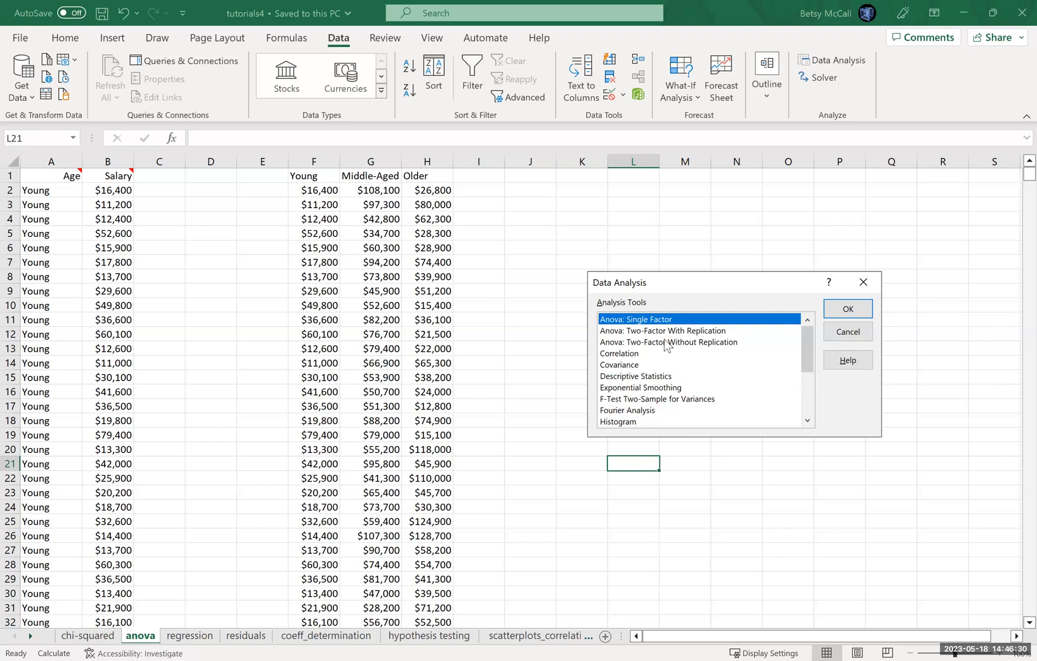
left_click(837, 302)
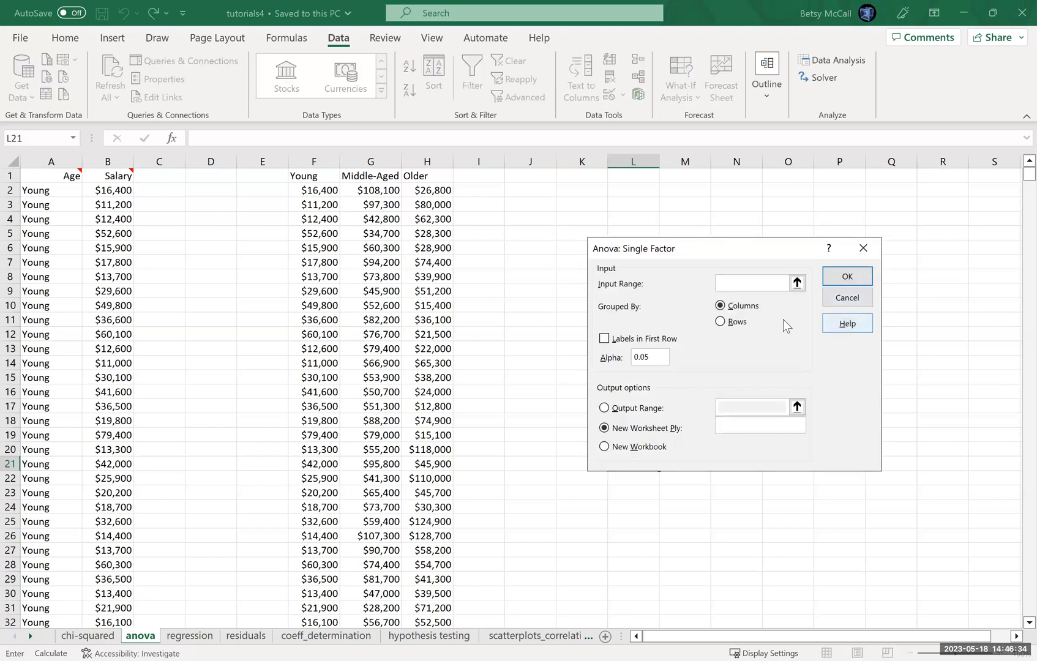
left_click(797, 284)
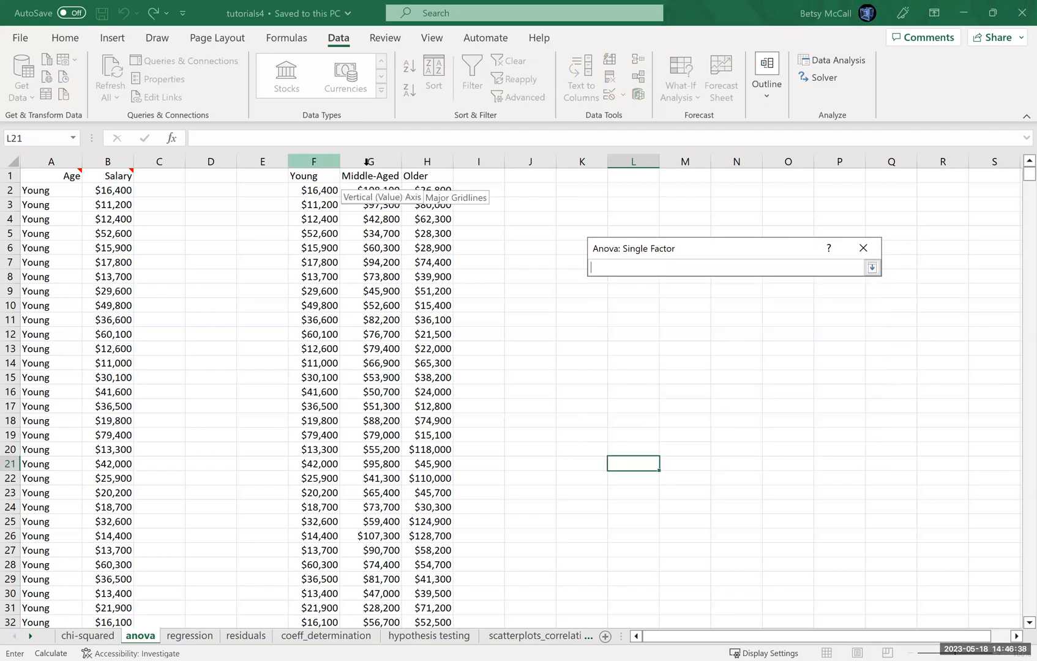
left_click_drag(315, 177, 389, 177)
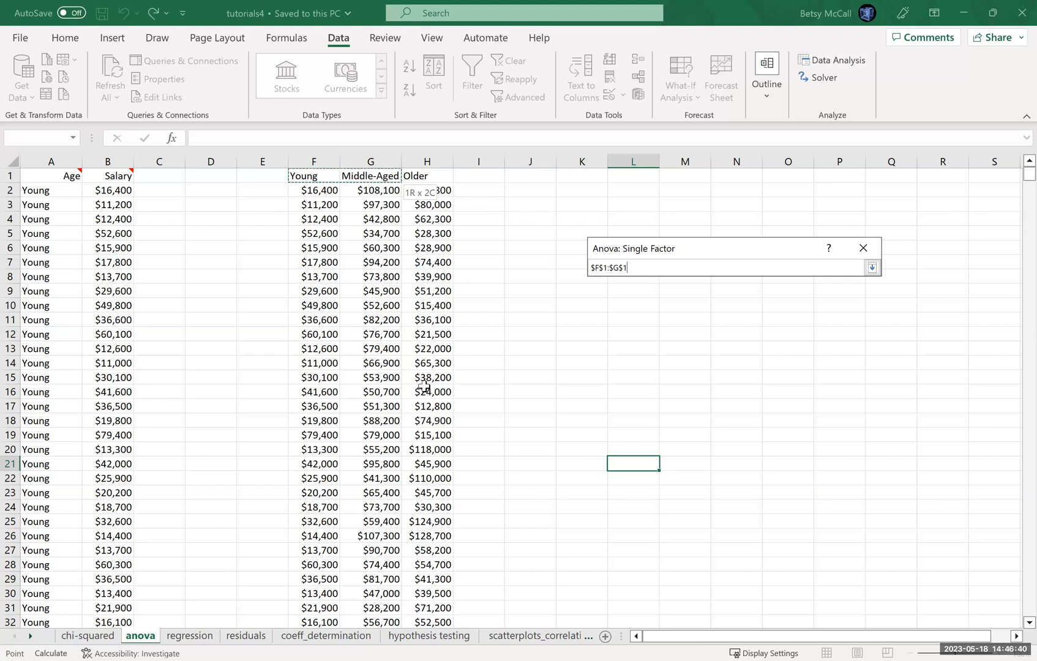
left_click_drag(425, 387, 403, 592)
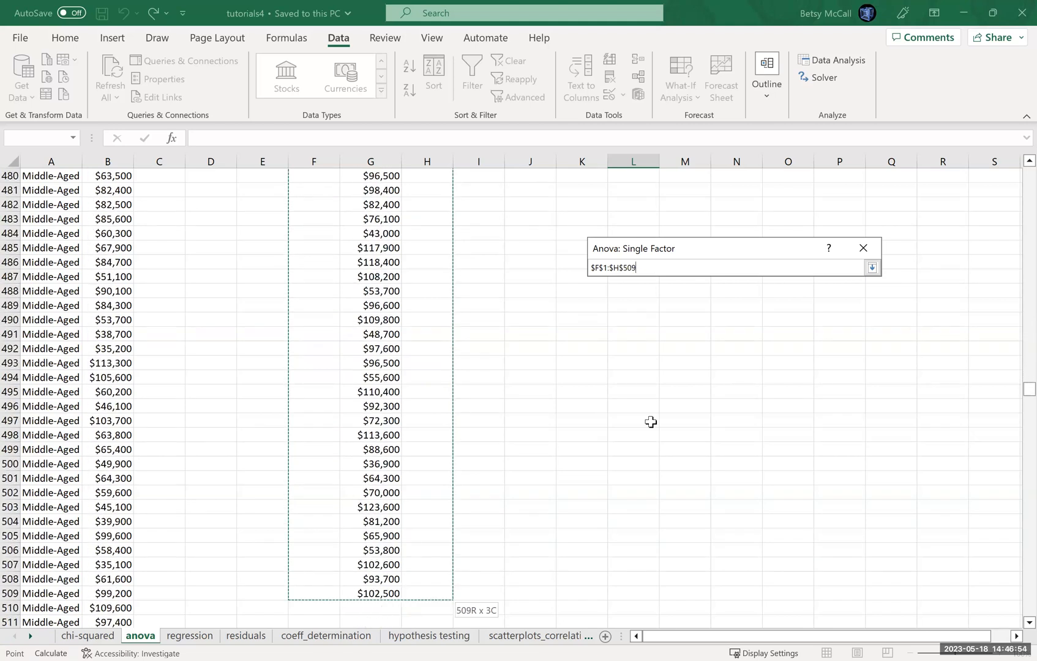
left_click(872, 268)
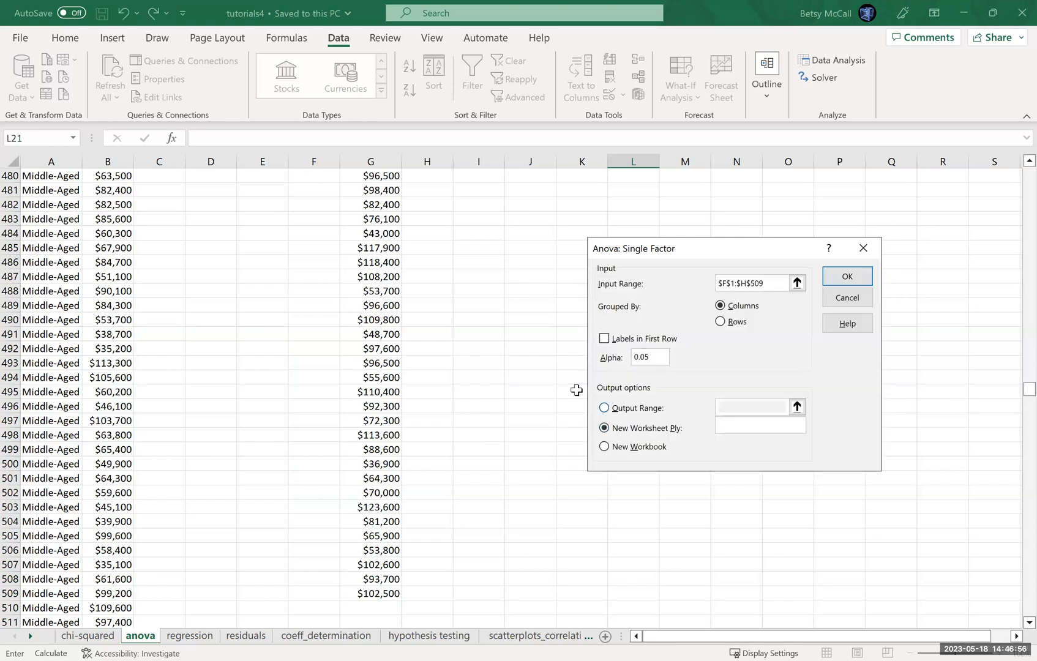
Step: Treat the first row as labels, set the output range to cell K2, and run the single-factor ANOVA
left_click(605, 340)
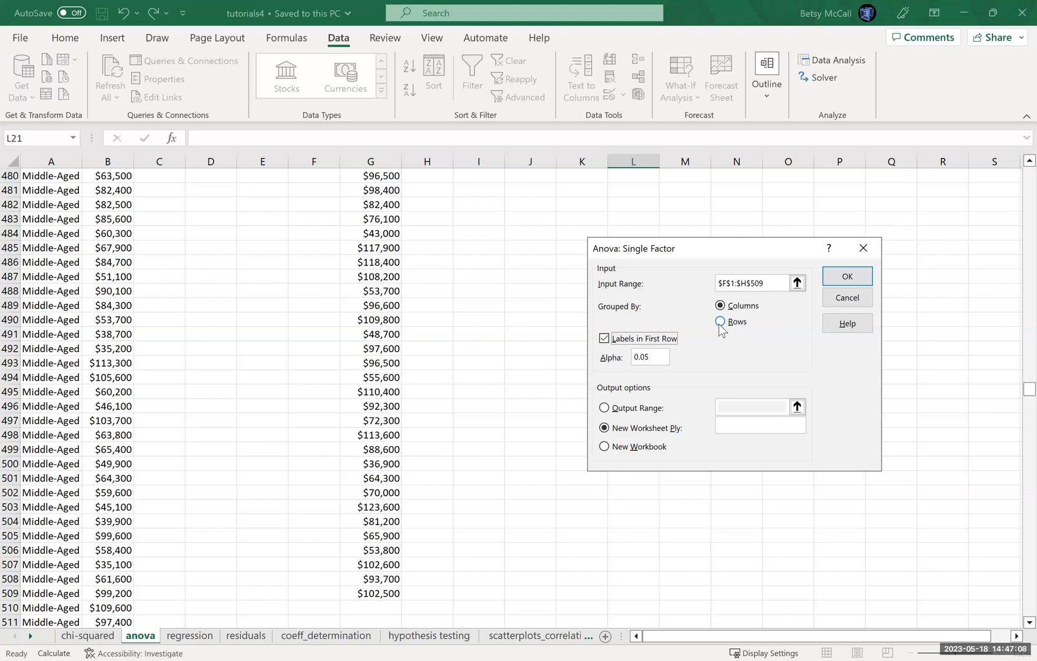
left_click(605, 409)
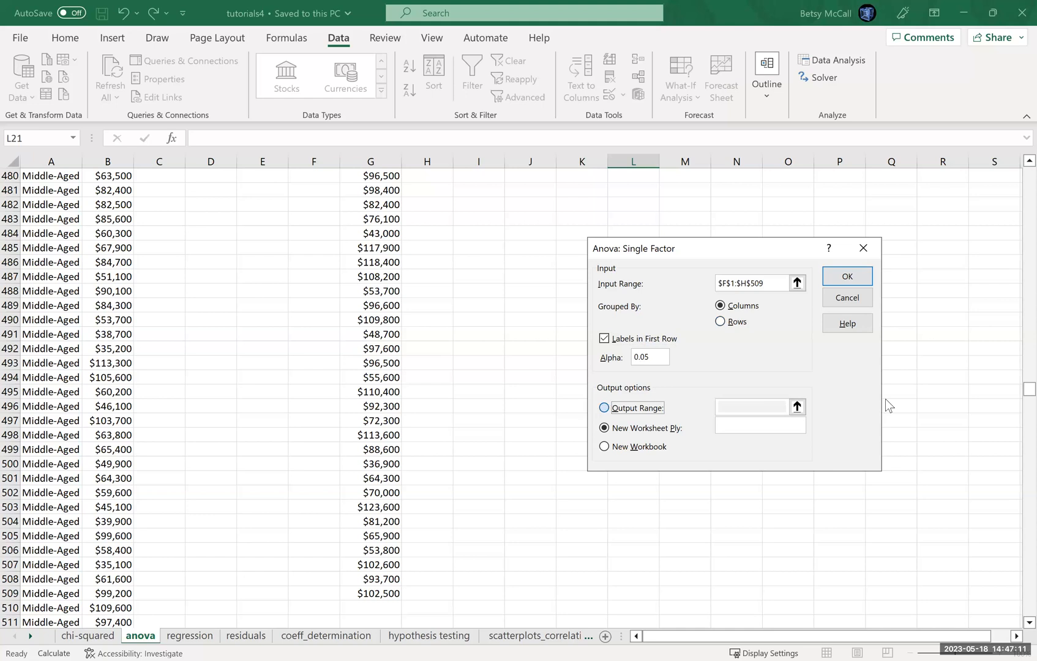
left_click(794, 406)
left_click_drag(1014, 392, 1013, 167)
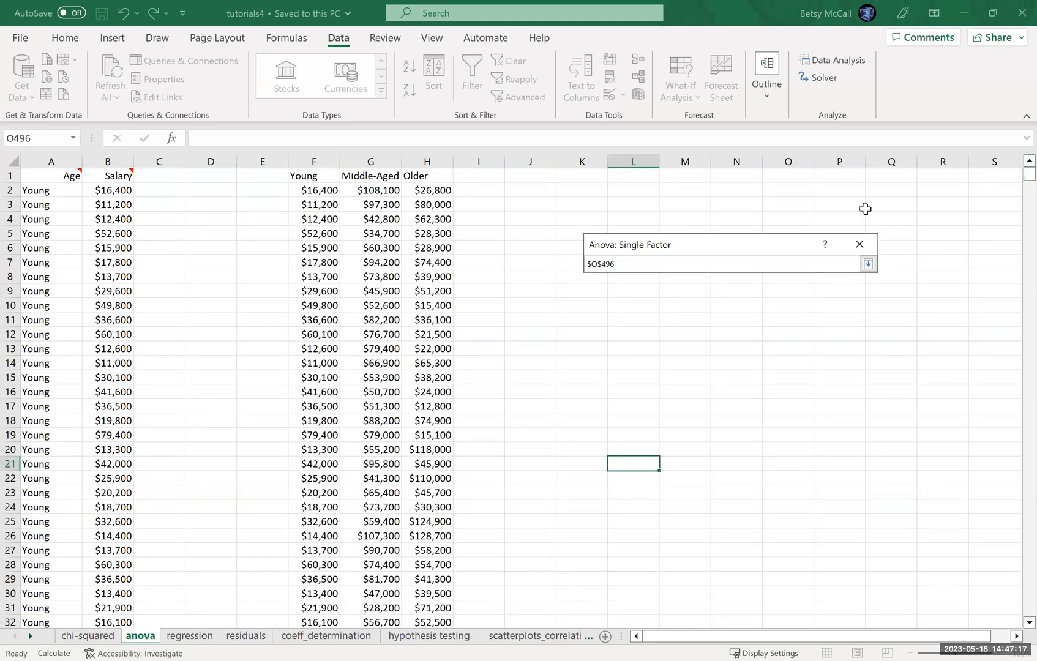
left_click(564, 189)
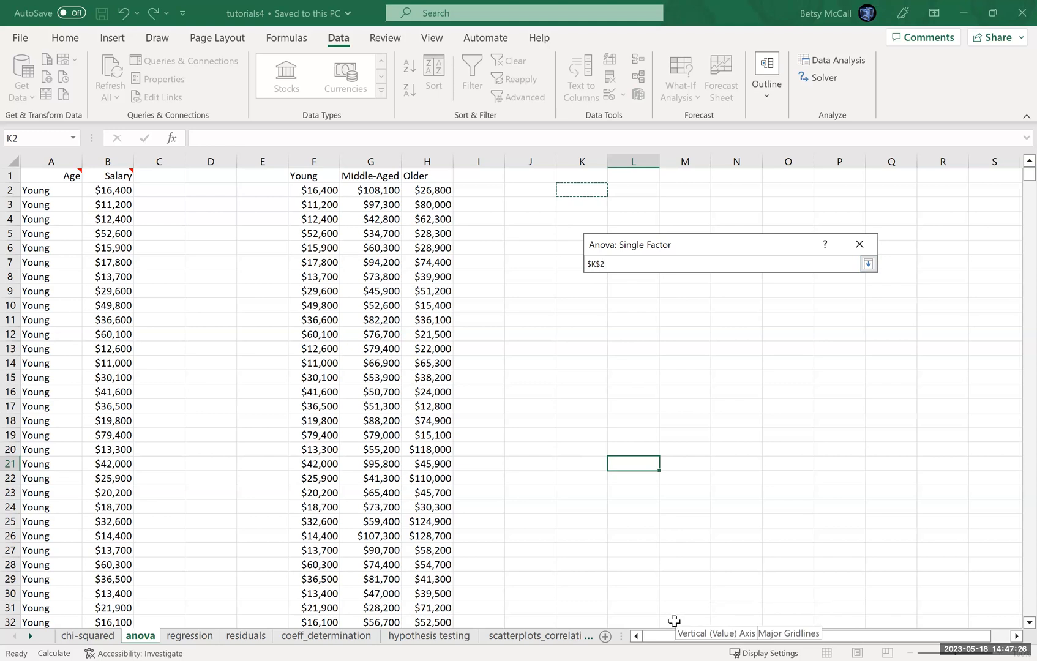
left_click(868, 264)
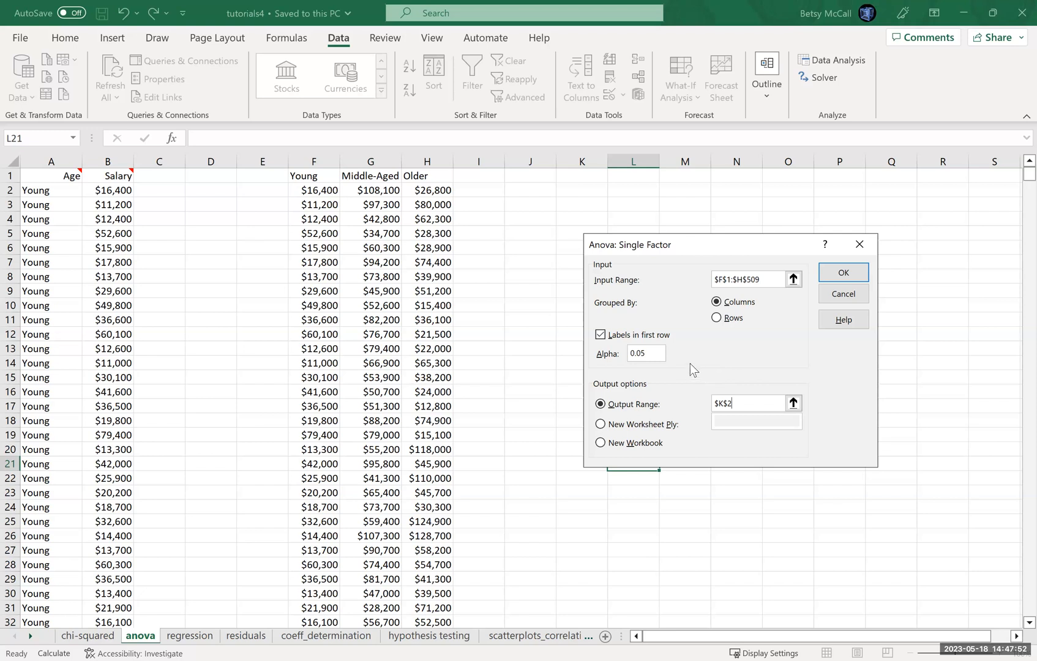
left_click(832, 278)
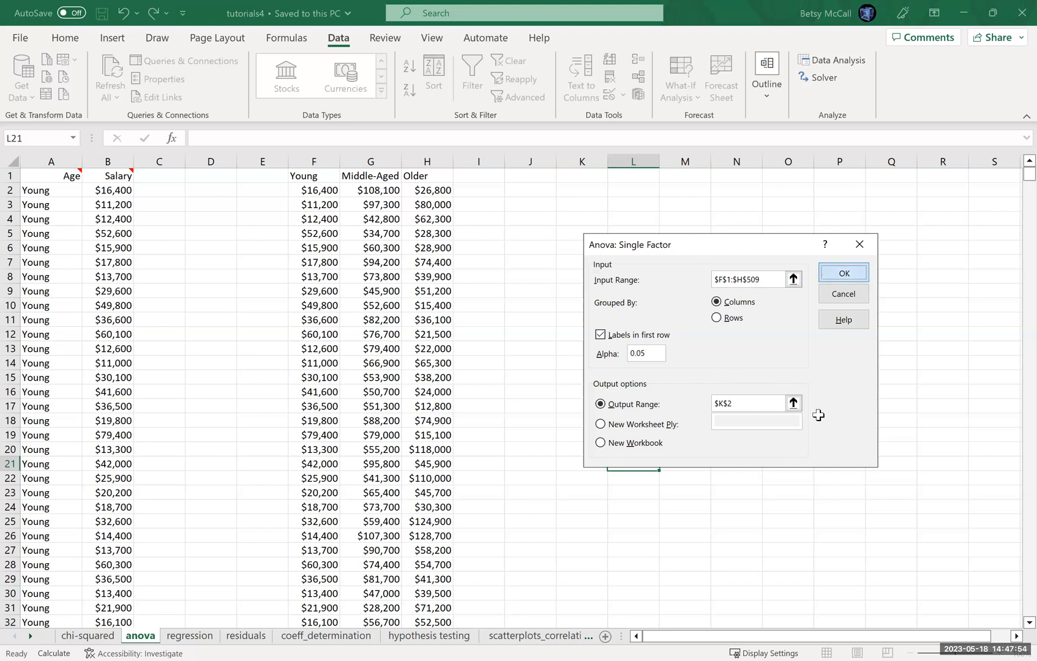
Step: Autofit columns K through Q so the ANOVA output tables fit their contents
double_click(608, 162)
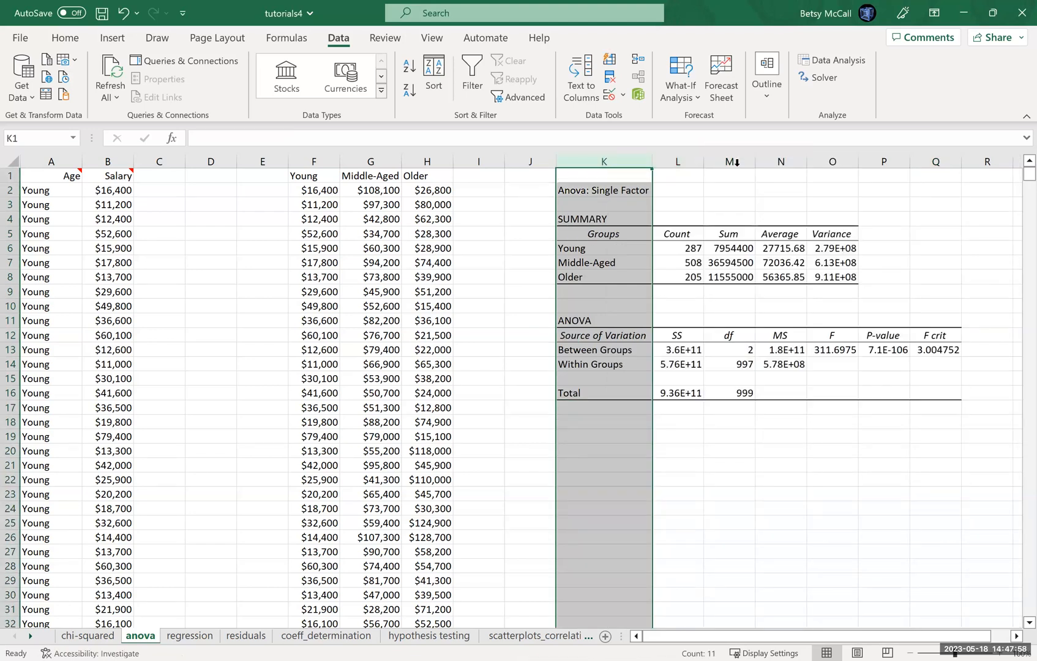
double_click(703, 161)
double_click(766, 166)
left_click(768, 161)
double_click(824, 160)
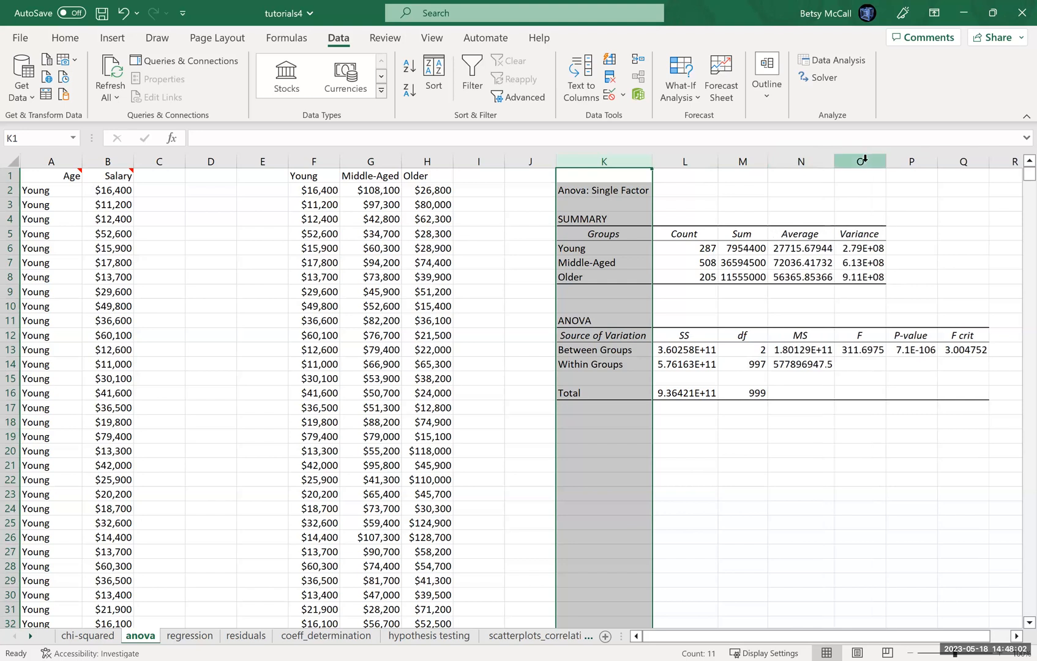
double_click(883, 161)
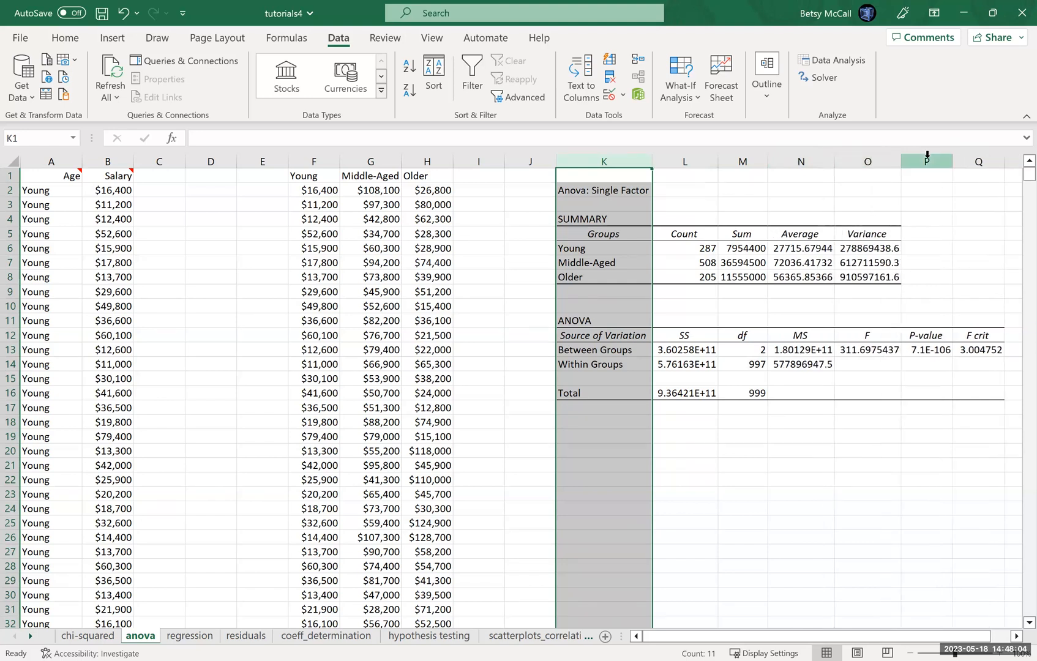
left_click(954, 155)
double_click(954, 155)
left_click(954, 160)
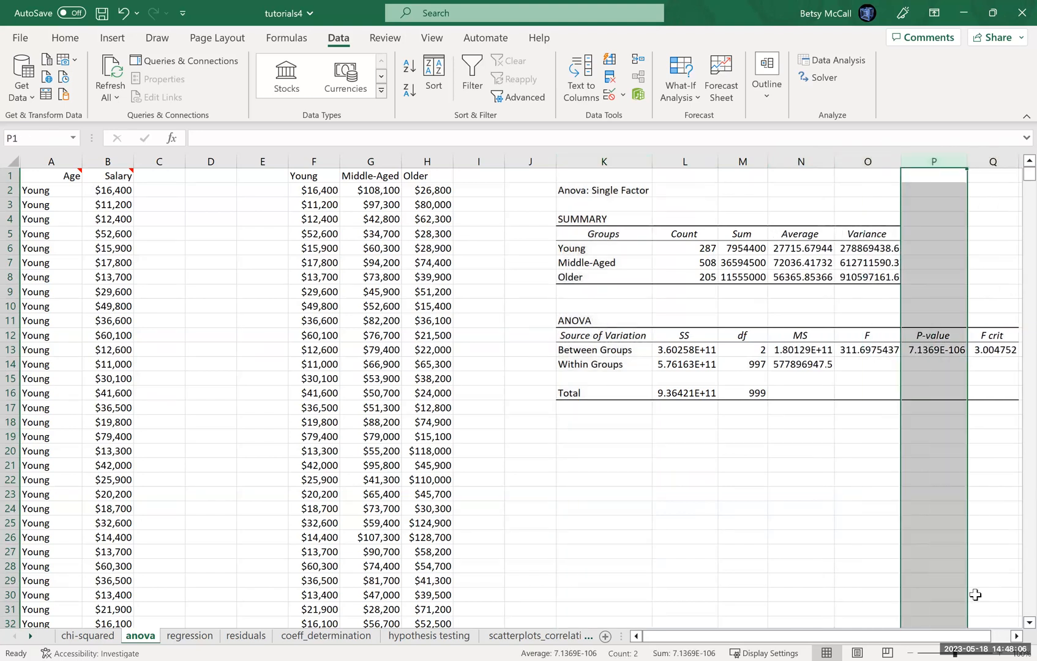
left_click(1015, 636)
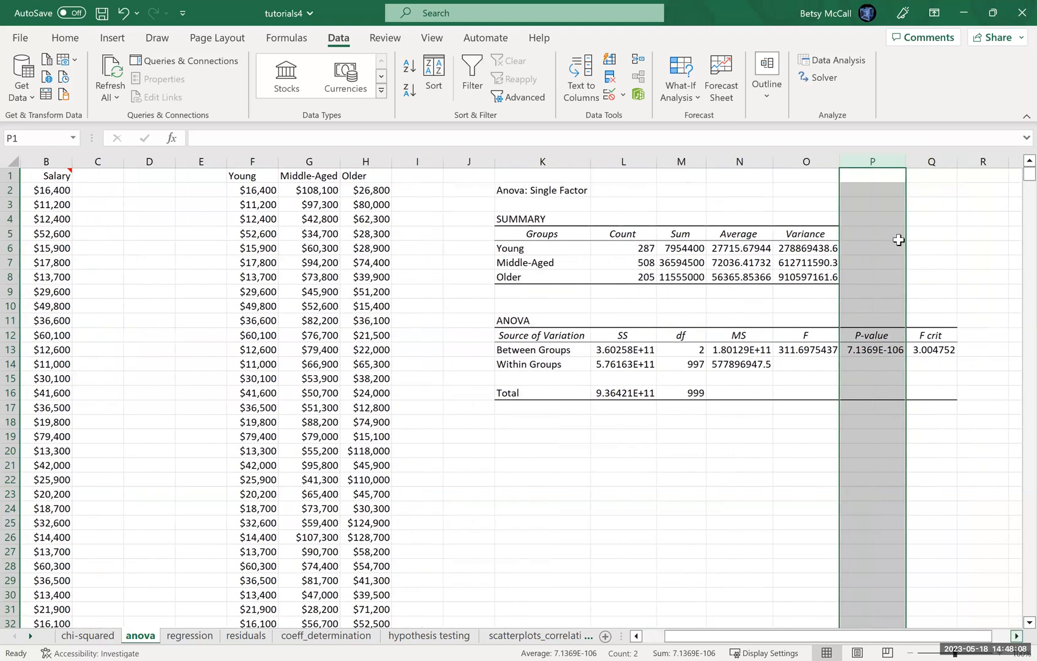
double_click(957, 162)
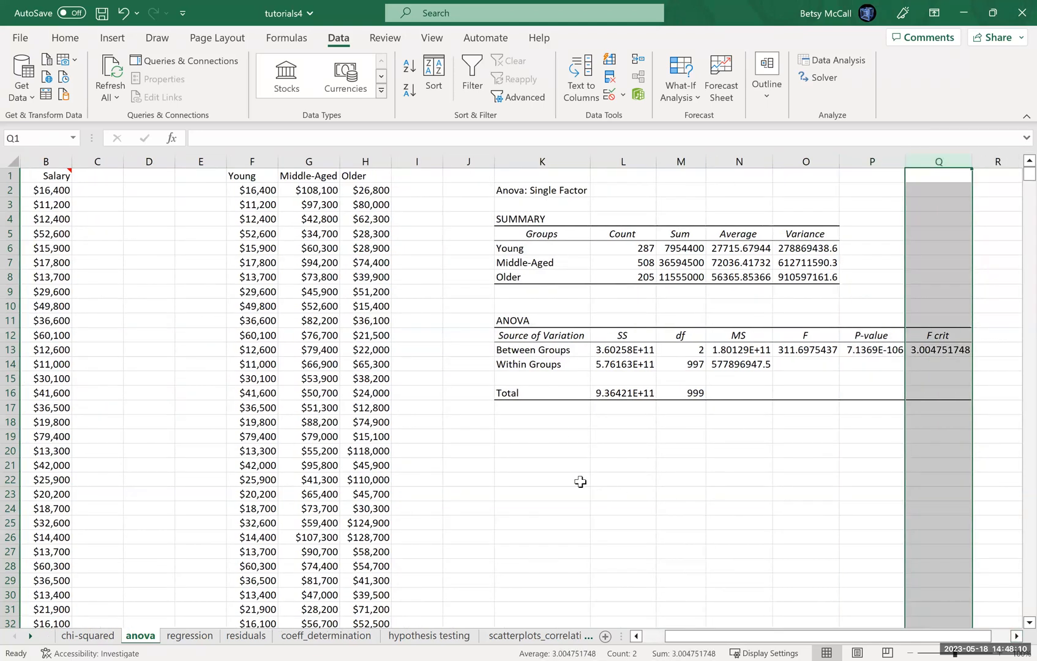
left_click(563, 433)
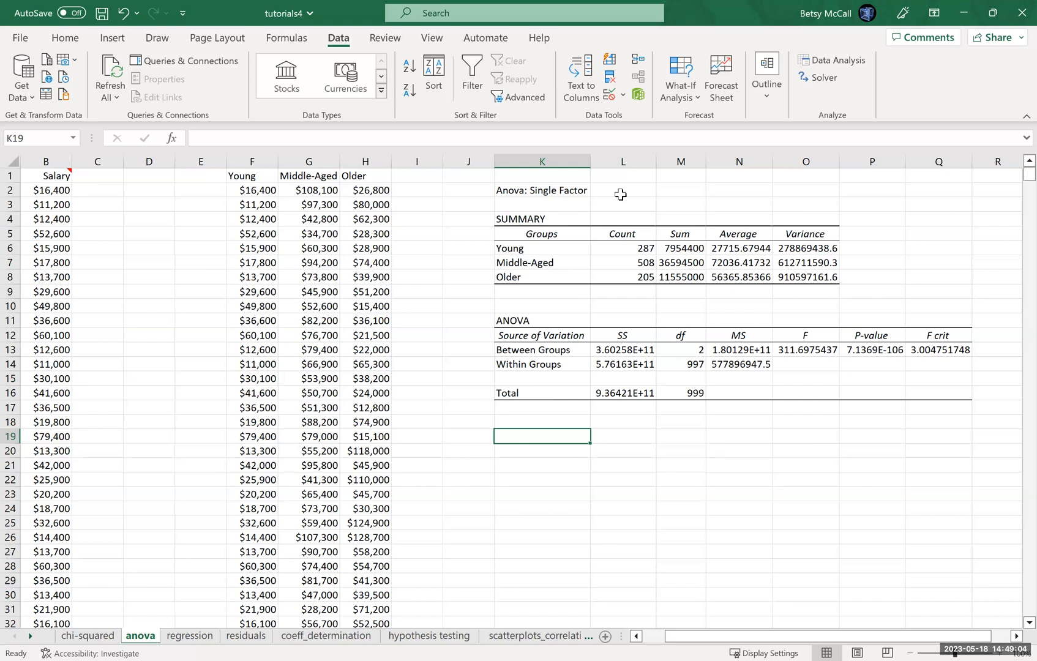
Step: Highlight the ANOVA P-value in cell P13 with a yellow fill
left_click(66, 38)
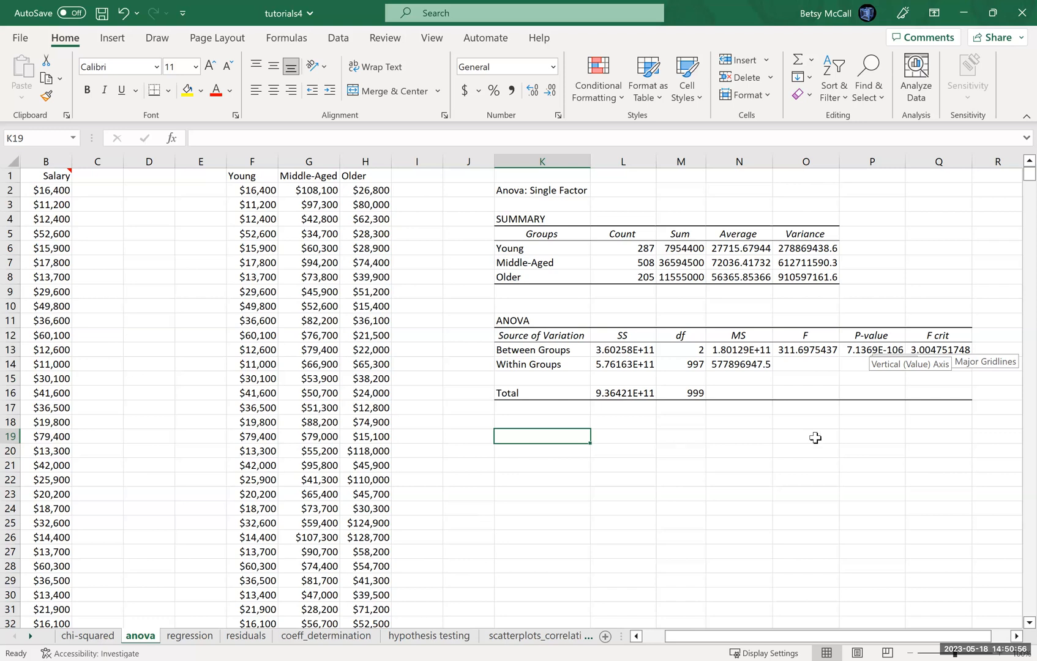
left_click(874, 348)
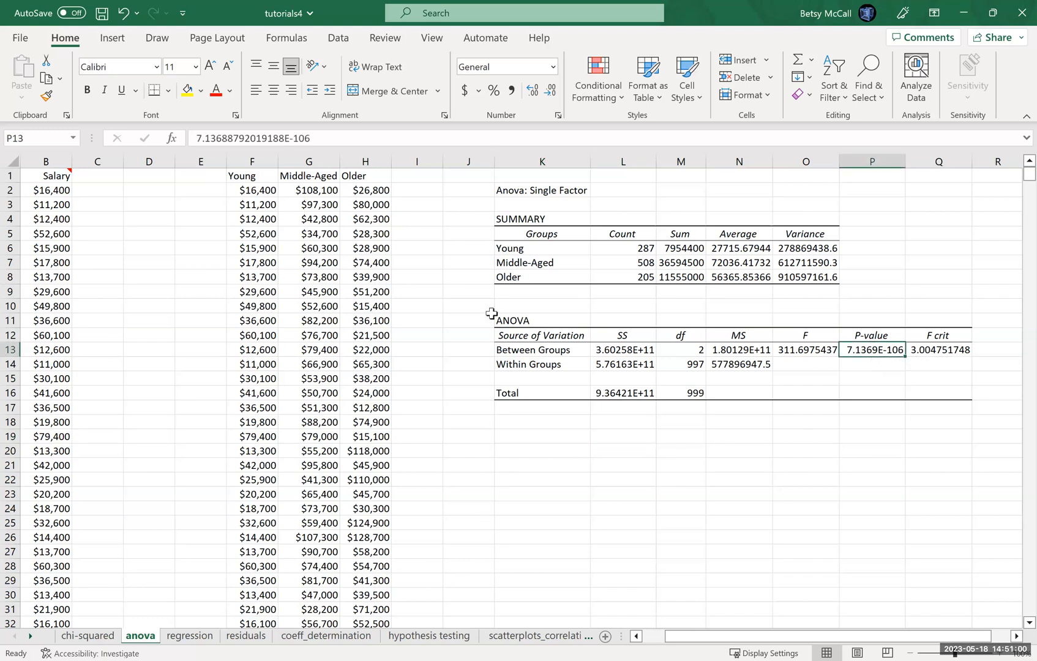
left_click(187, 90)
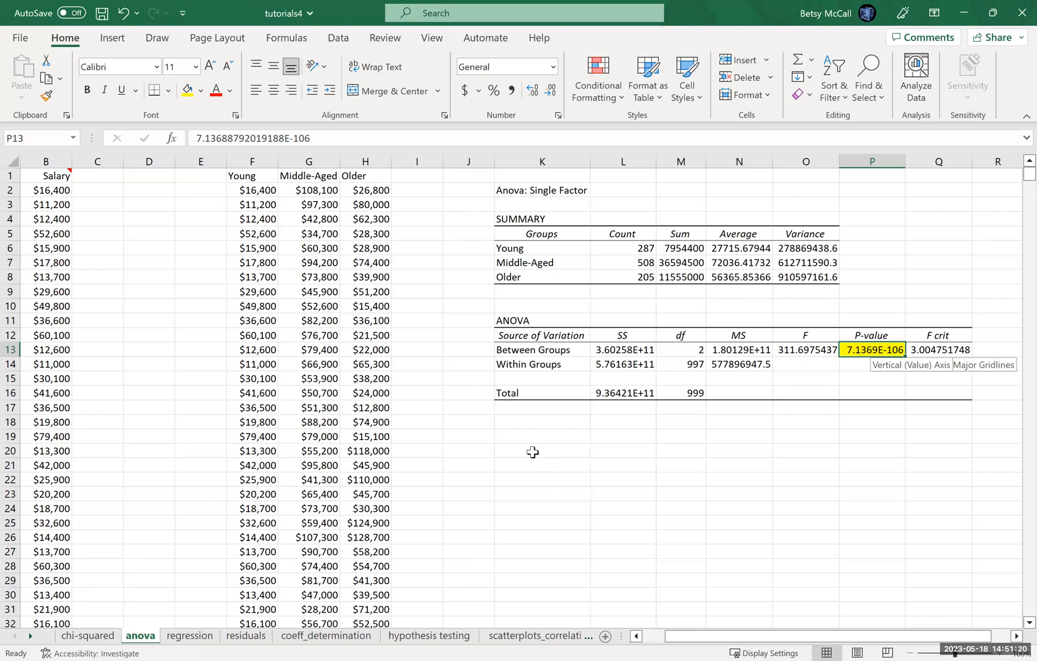
Step: Enter the conclusions "reject the null" in K18 and "at least one mean is not equal to the others" in K19
left_click(527, 424)
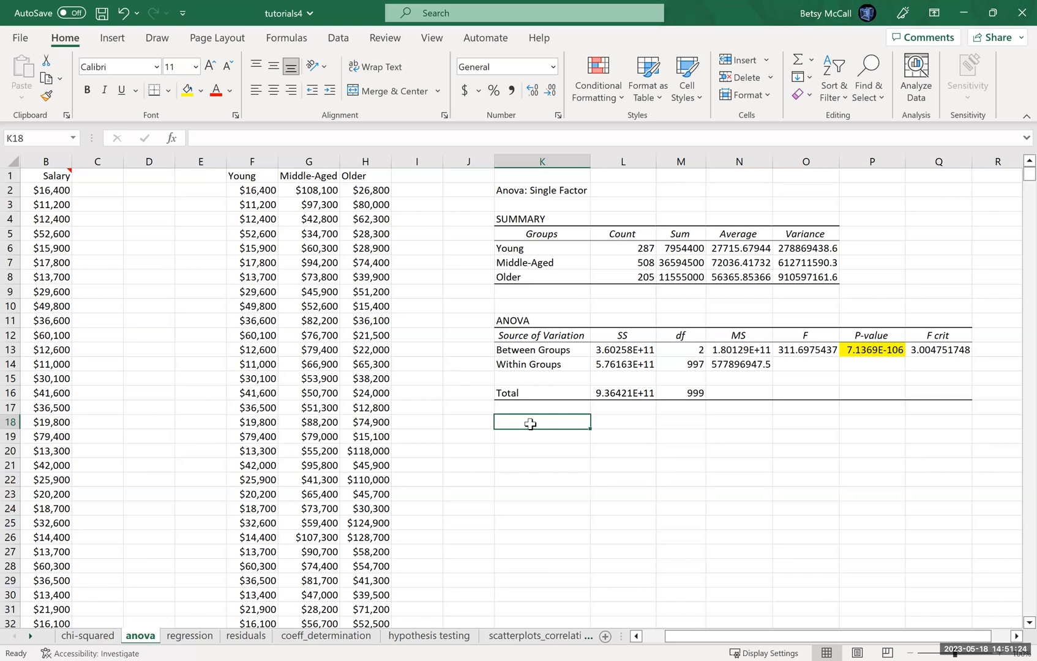
type("reject the null")
key("Return")
type("at last")
key("BackSpace")
key("BackSpace")
key("BackSpace")
type("east ne mean is not equalto the others")
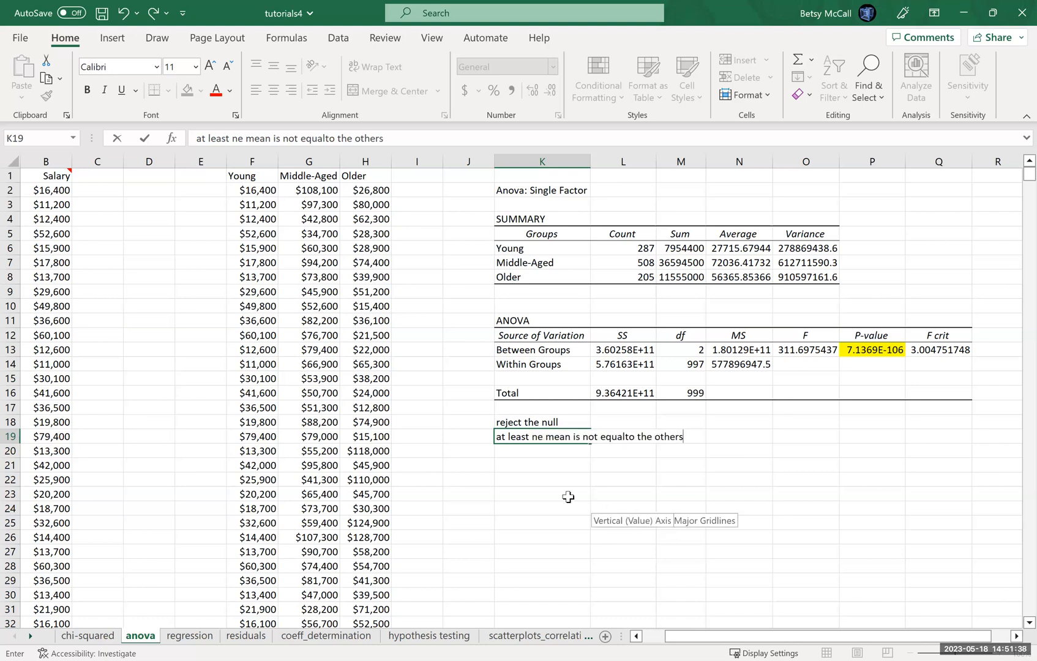
left_click(533, 438)
type("o")
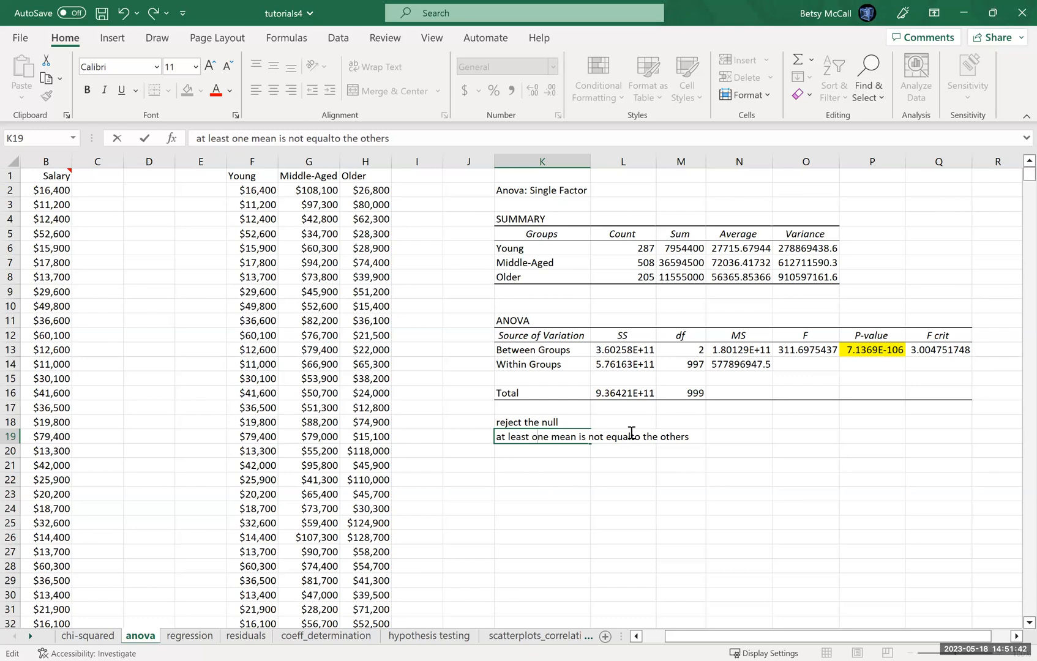
left_click(632, 436)
left_click(653, 494)
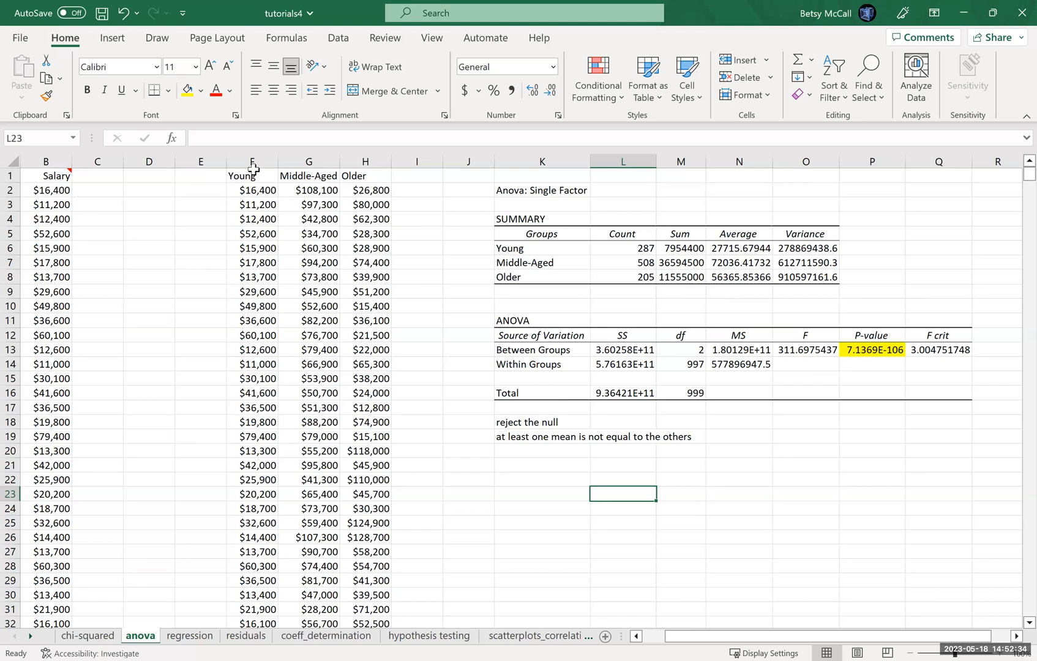
Step: Insert a Box and Whisker chart from the Young, Middle-Aged and Older columns F through H and place it below the conclusions in column K
left_click_drag(252, 167, 350, 155)
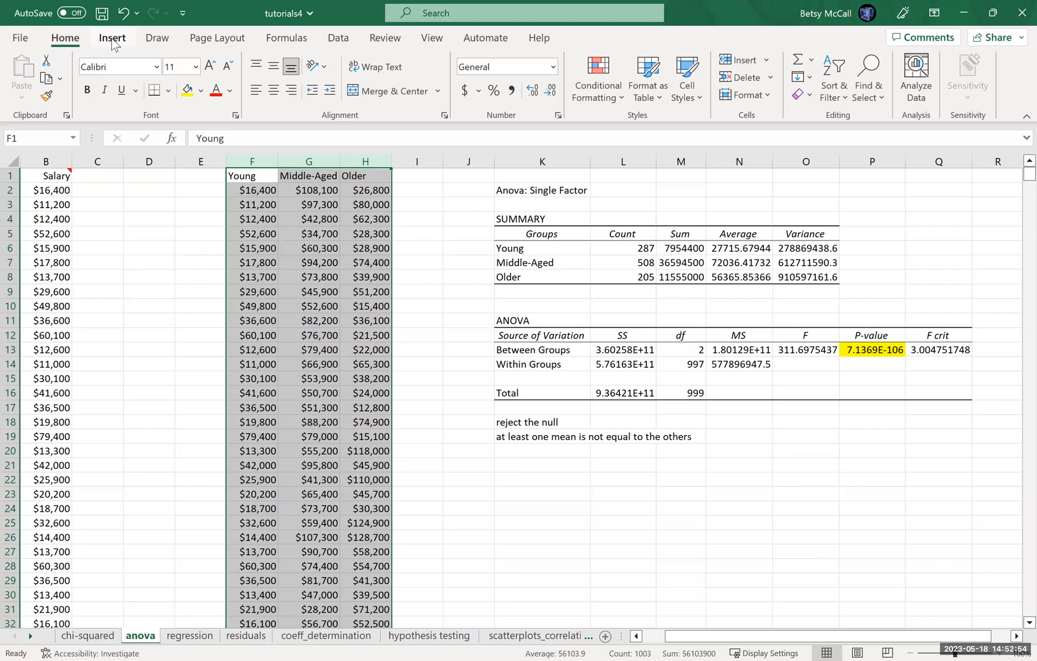
left_click(112, 40)
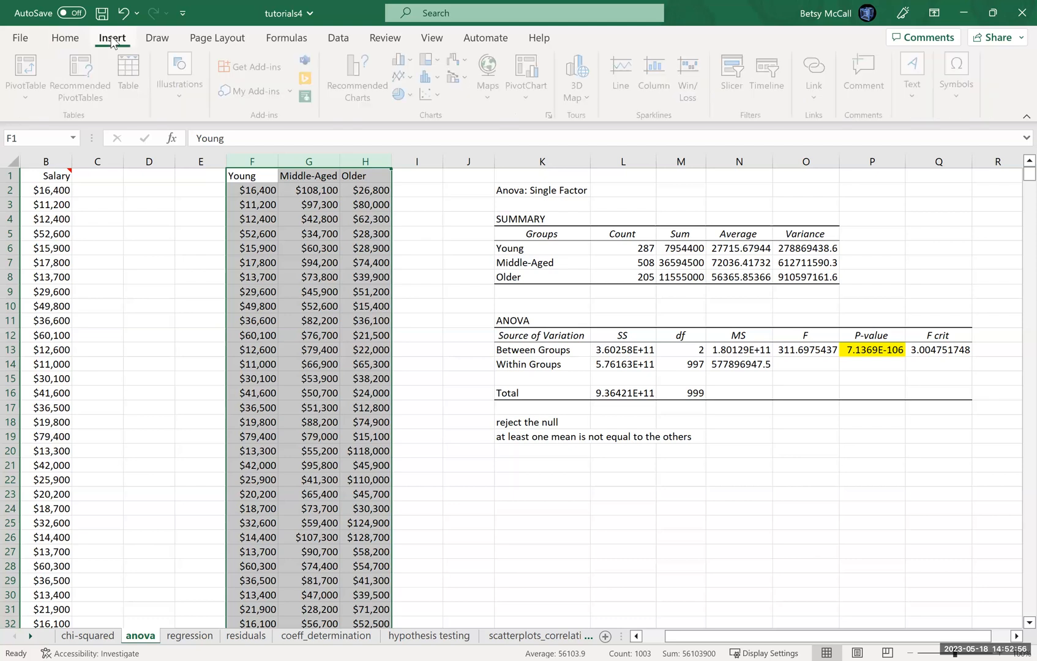
left_click(362, 75)
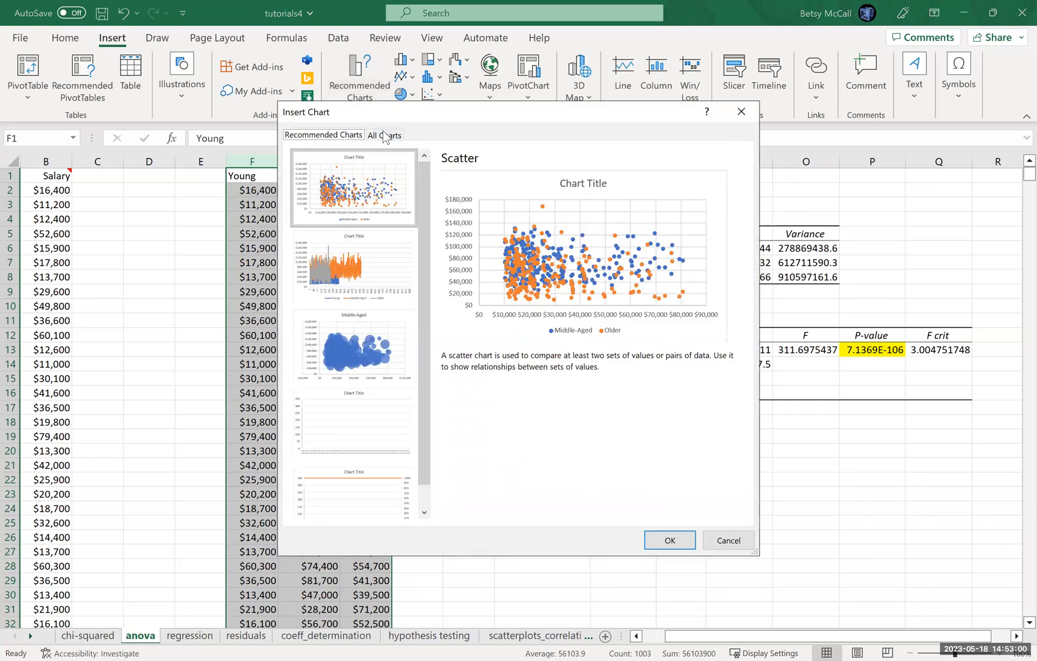
left_click(384, 136)
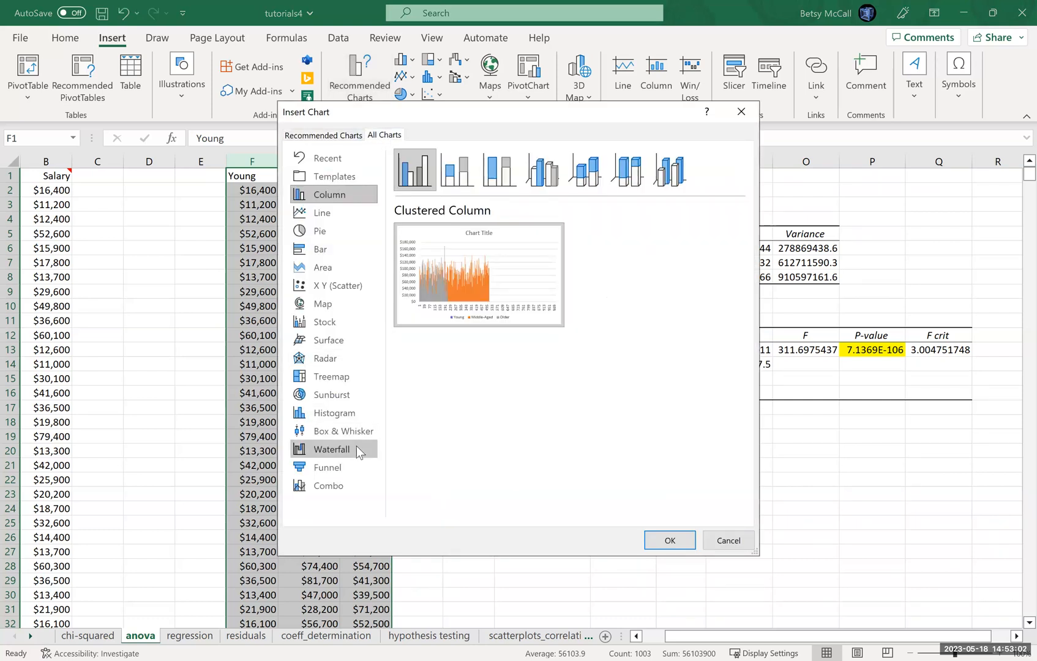
left_click(352, 430)
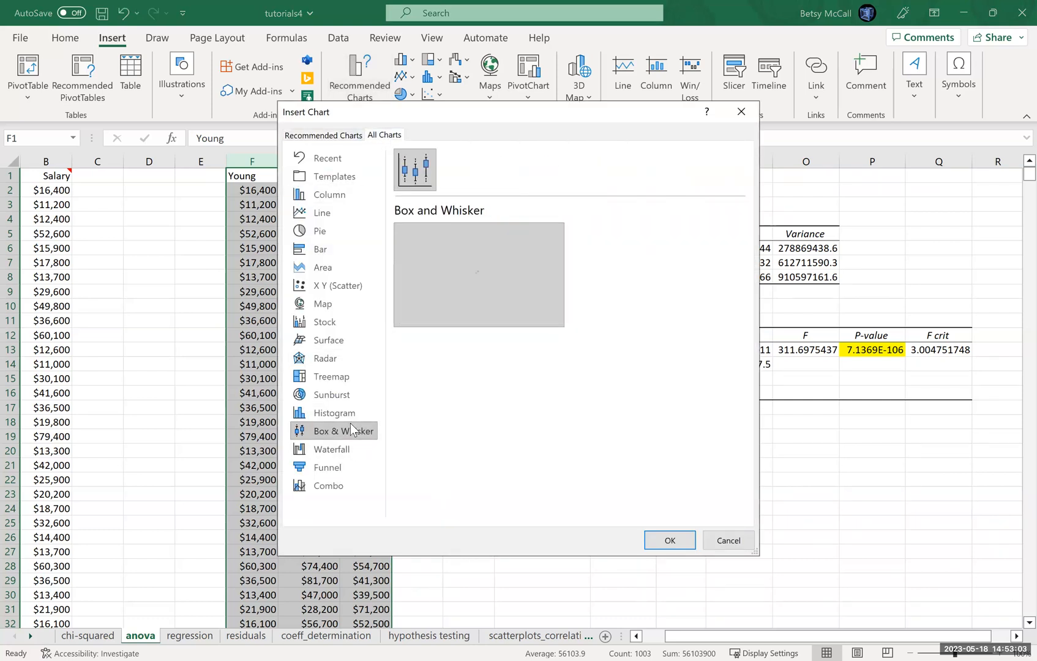
left_click(657, 539)
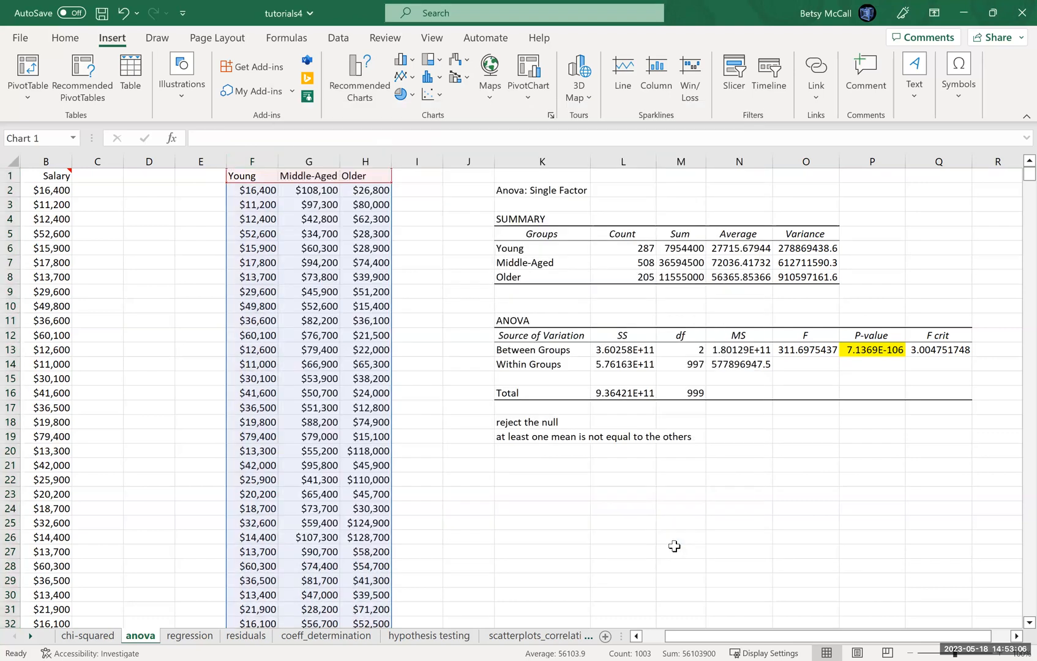
left_click_drag(369, 303, 521, 487)
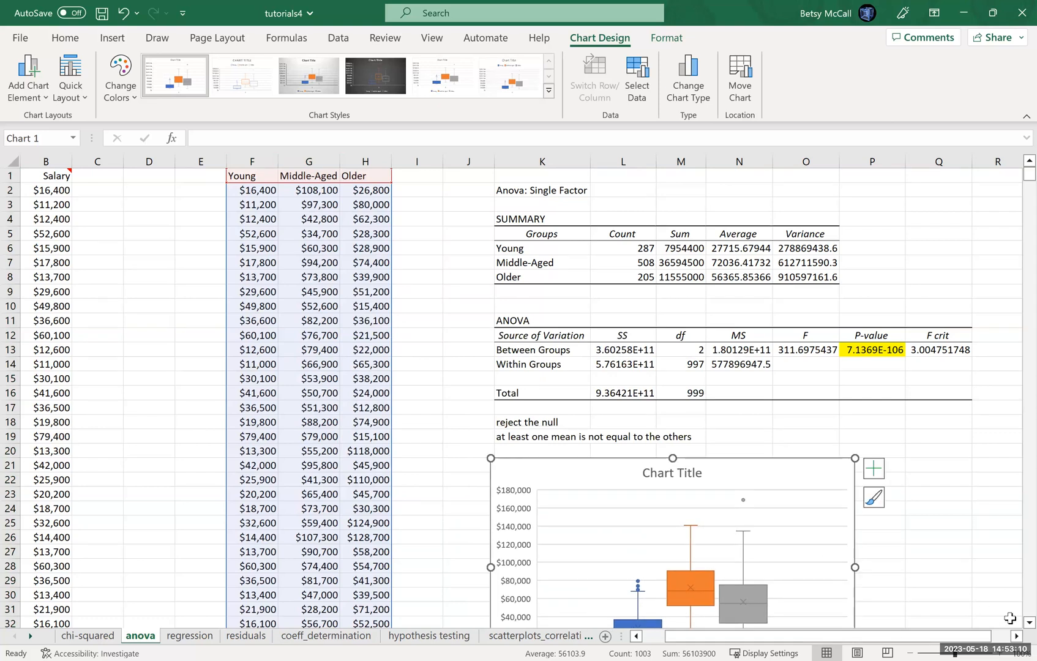
Step: Add a legend to the box and whisker chart
scroll(1014, 628, "down", 1)
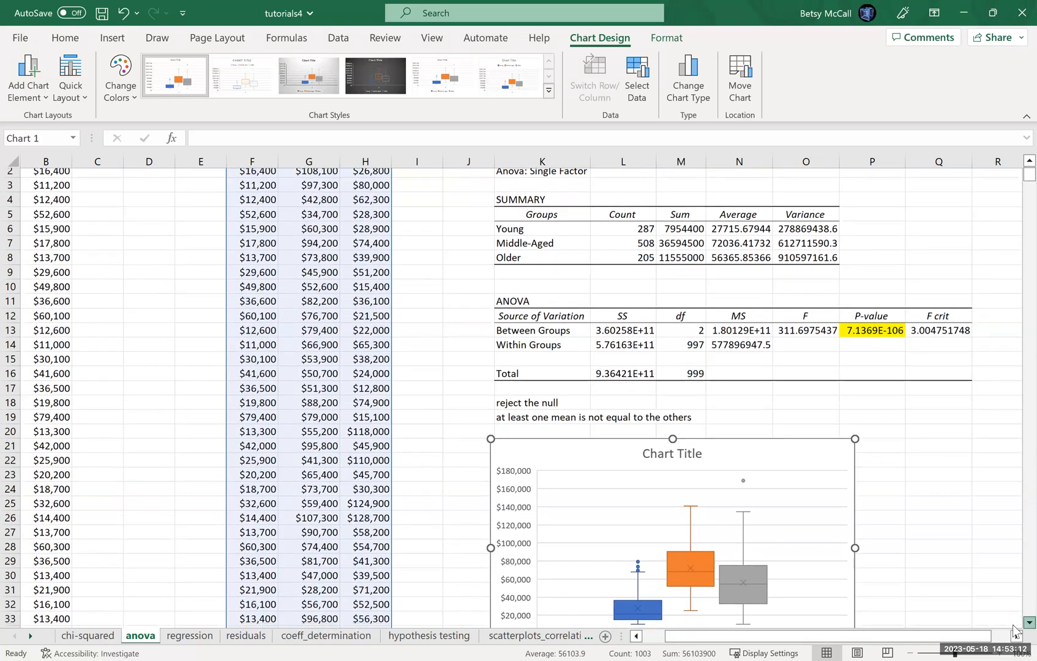
scroll(1014, 627, "down", 2)
scroll(799, 464, "down", 1)
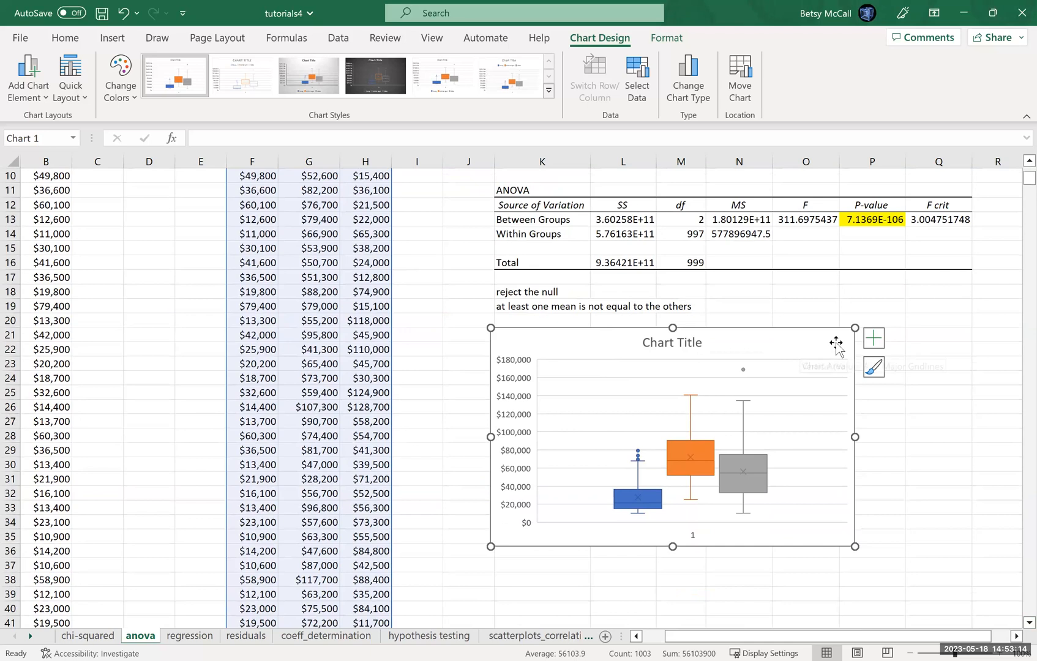
left_click(873, 338)
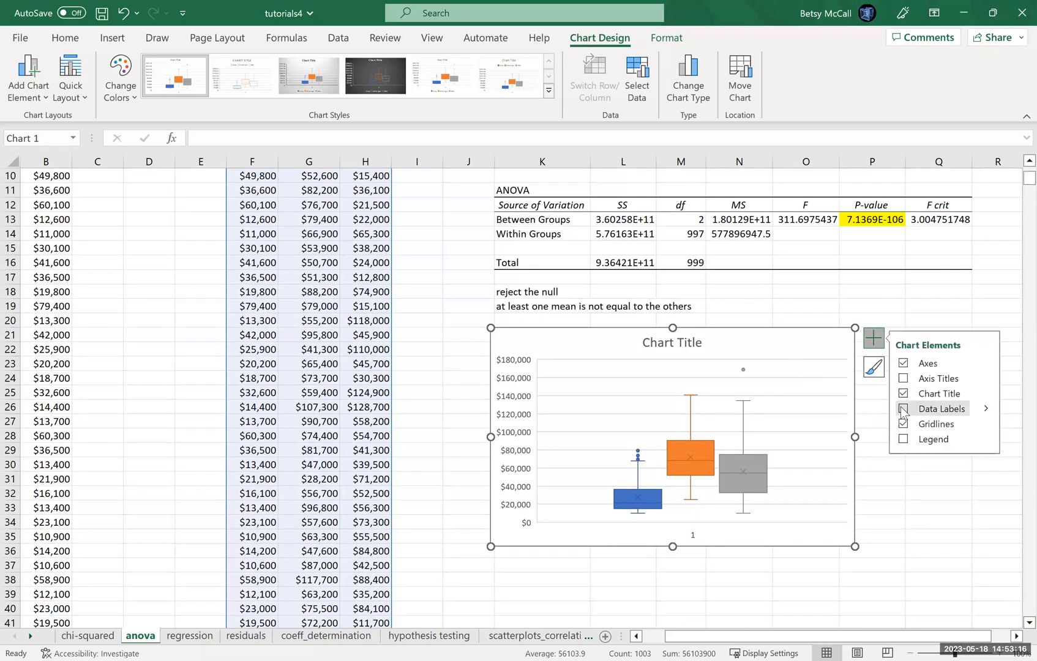
left_click(904, 439)
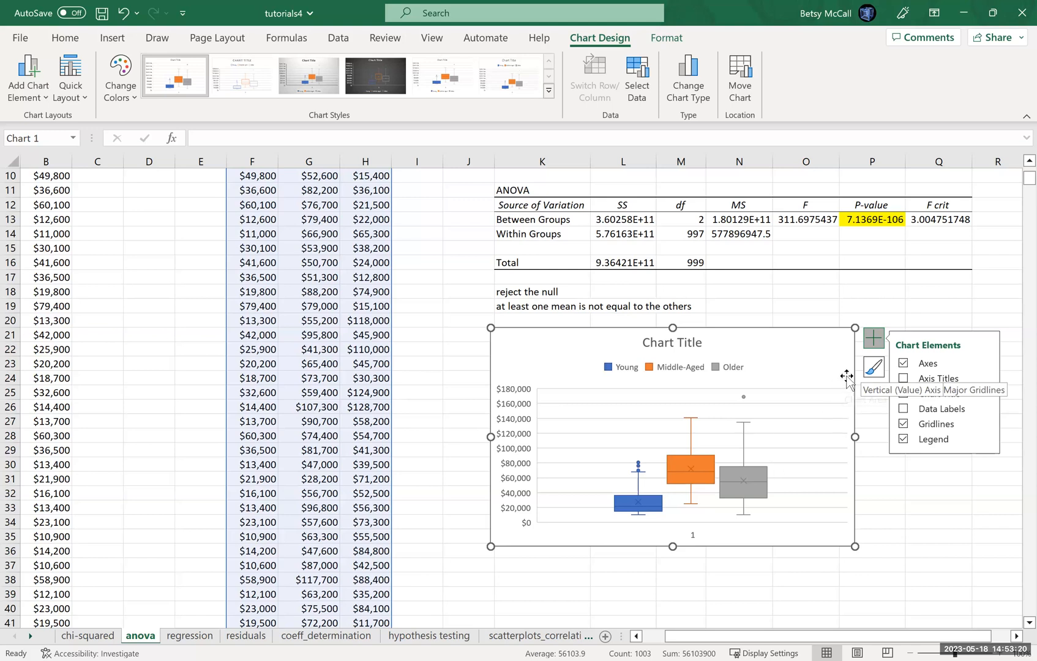
Step: Change the chart title to "Boxplot of Salary by Age"
left_click(665, 343)
left_click(703, 343)
key("BackSpace")
key("BackSpace")
key("BackSpace")
key("BackSpace")
key("BackSpace")
key("BackSpace")
key("BackSpace")
key("BackSpace")
key("BackSpace")
key("BackSpace")
key("BackSpace")
type("B")
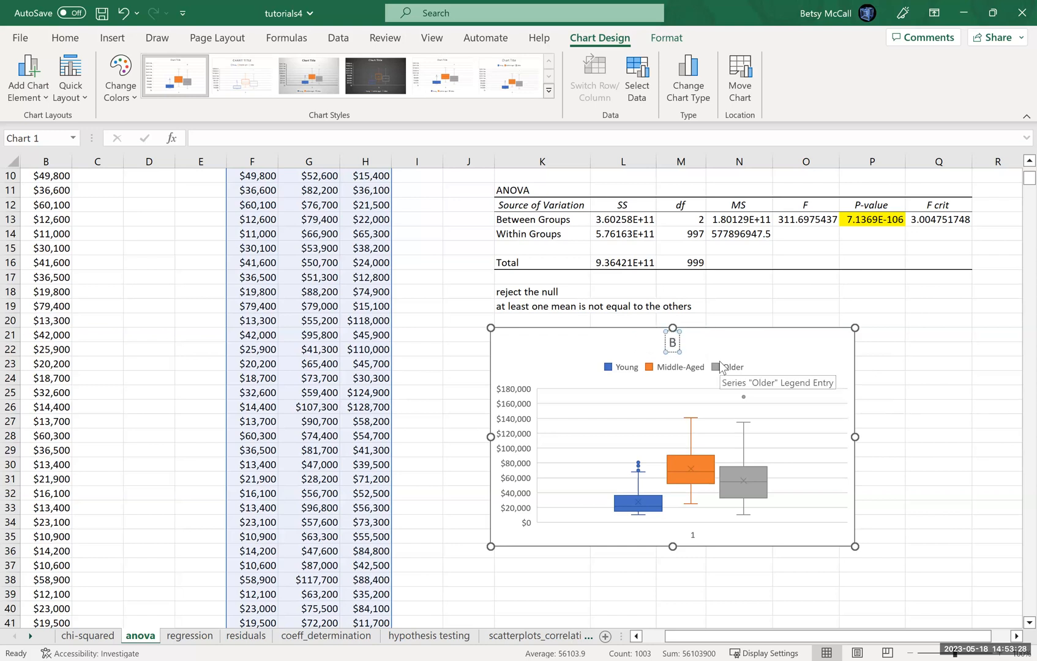
type("oxplot of Salary by Age")
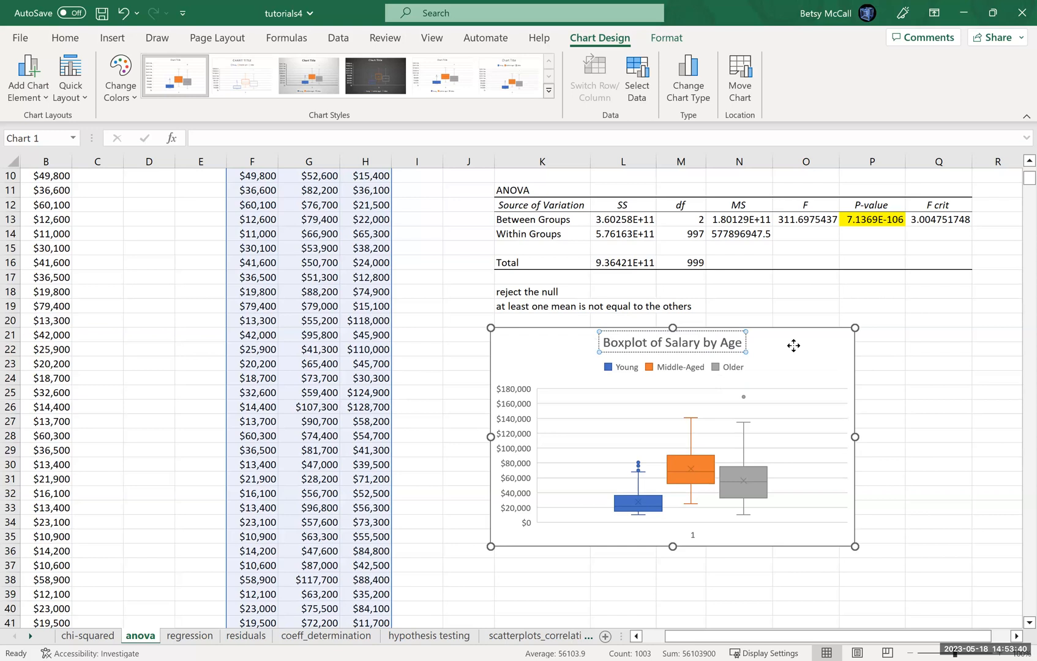
left_click(756, 354)
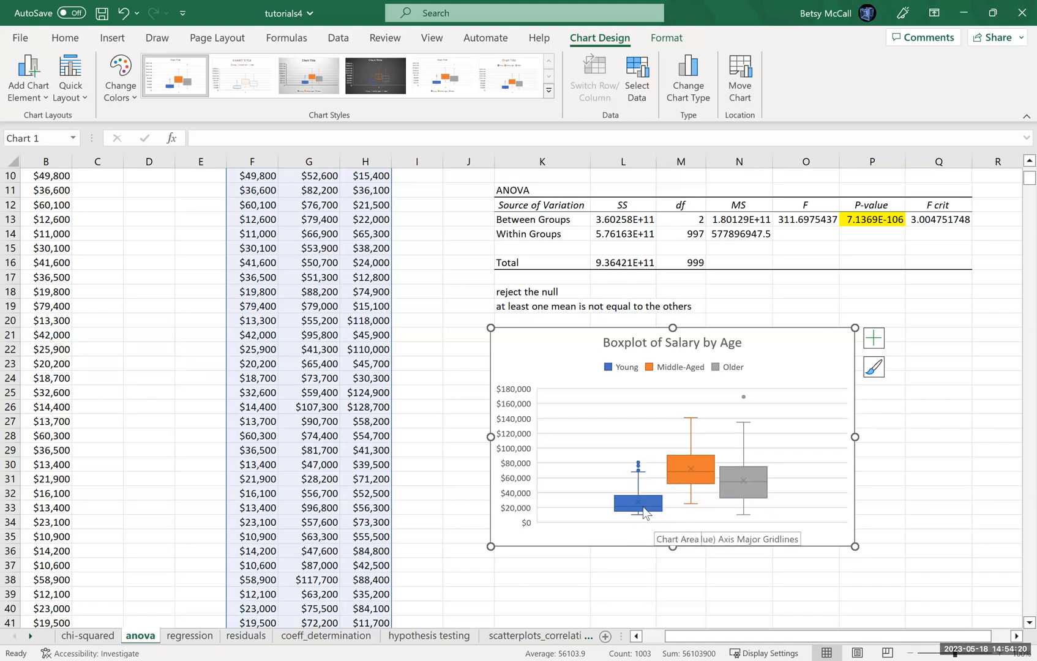
Step: Compare the Young, Middle-Aged and Older boxes in the boxplot with one another and with the ANOVA summary table
mouse_move(644, 507)
mouse_move(689, 466)
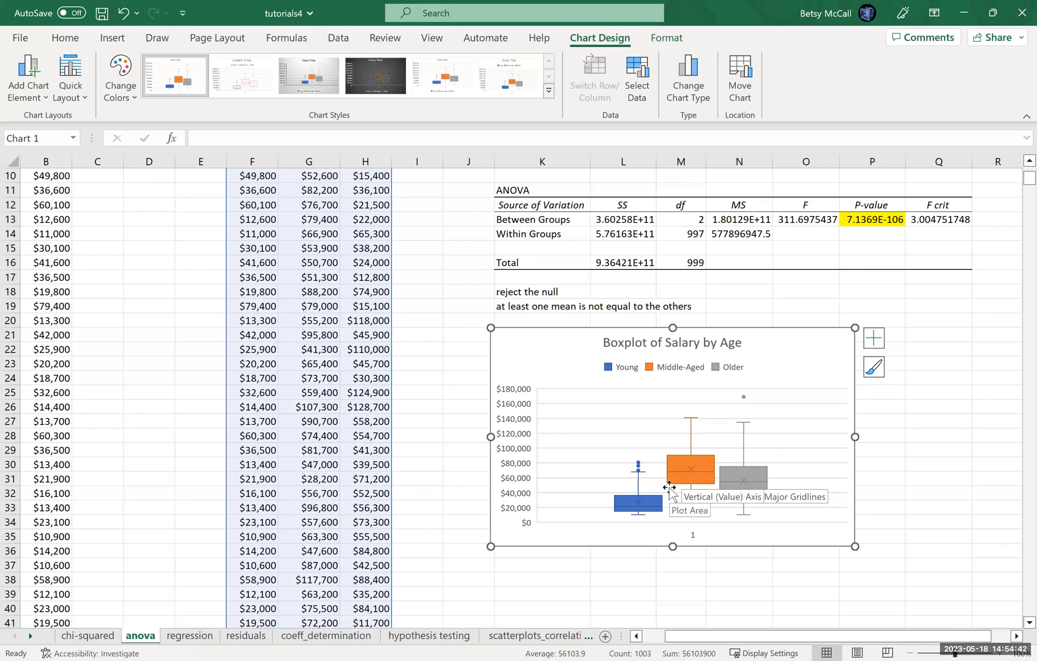
mouse_move(680, 488)
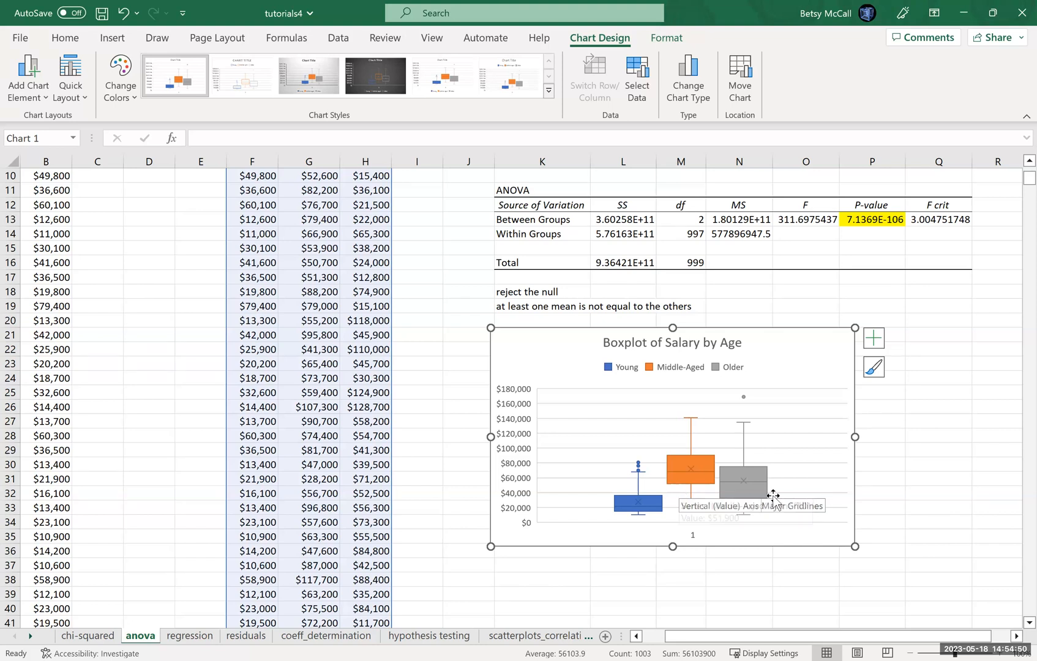
mouse_move(748, 495)
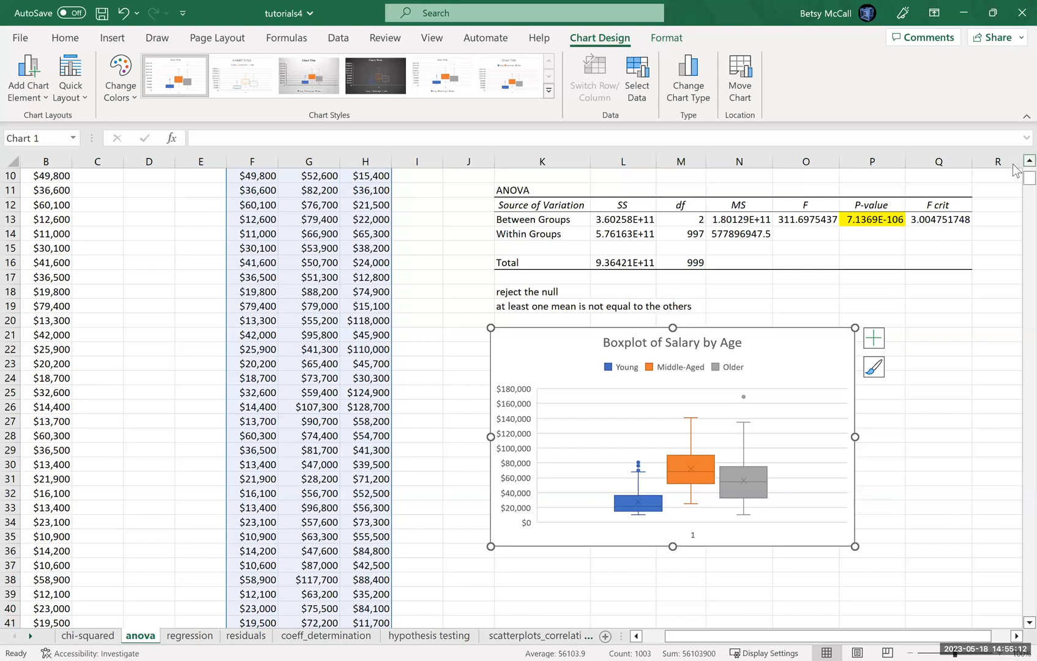
scroll(1013, 167, "up", 3)
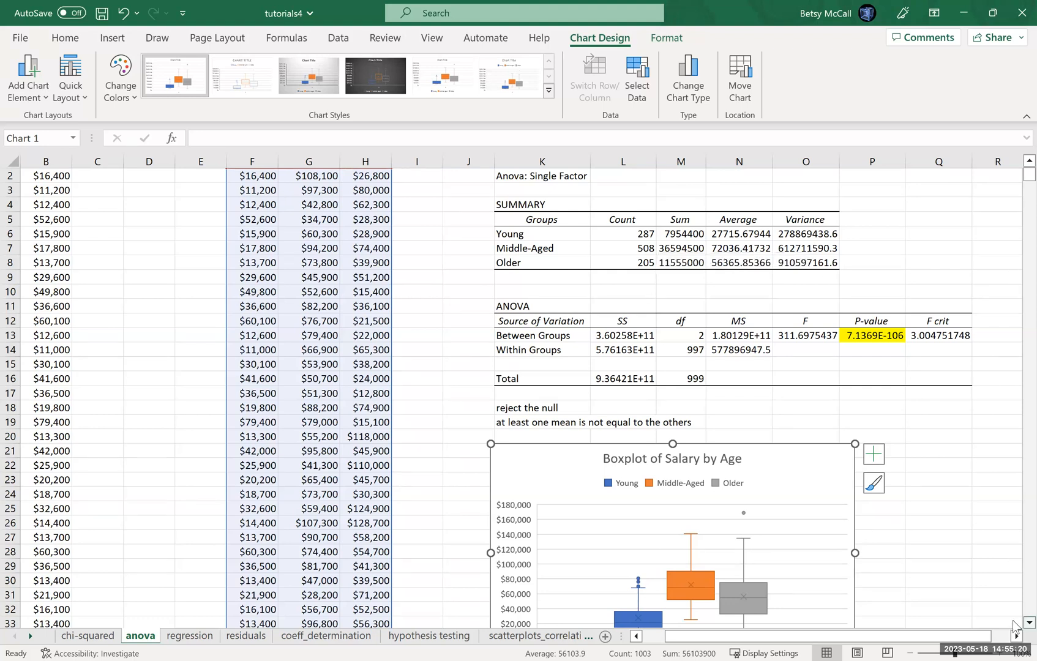
scroll(1013, 623, "down", 1)
scroll(1013, 623, "down", 5)
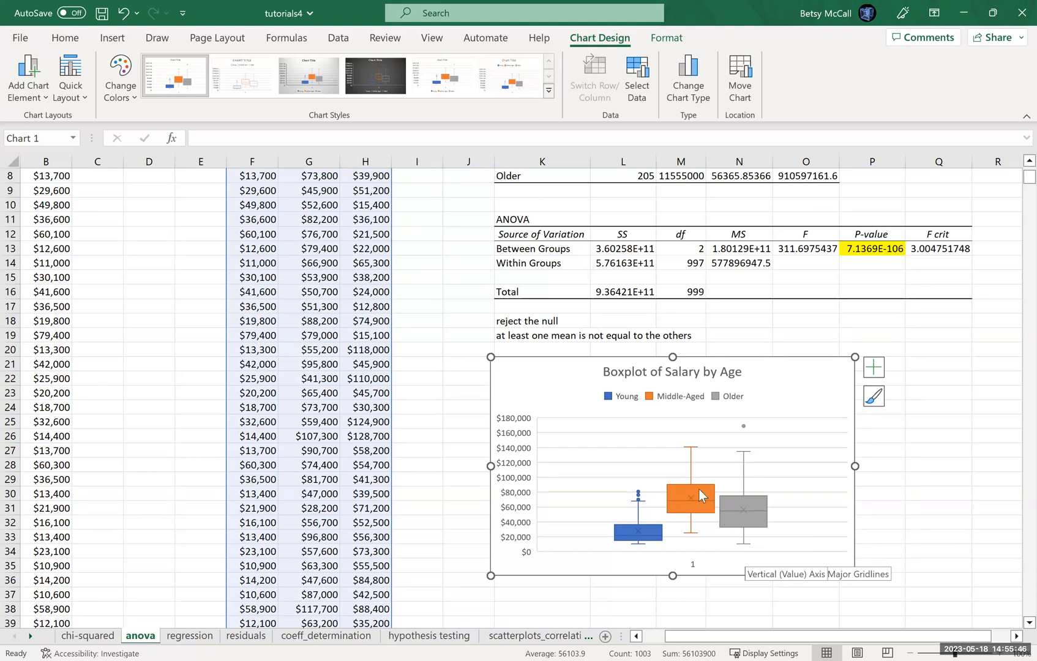
mouse_move(709, 500)
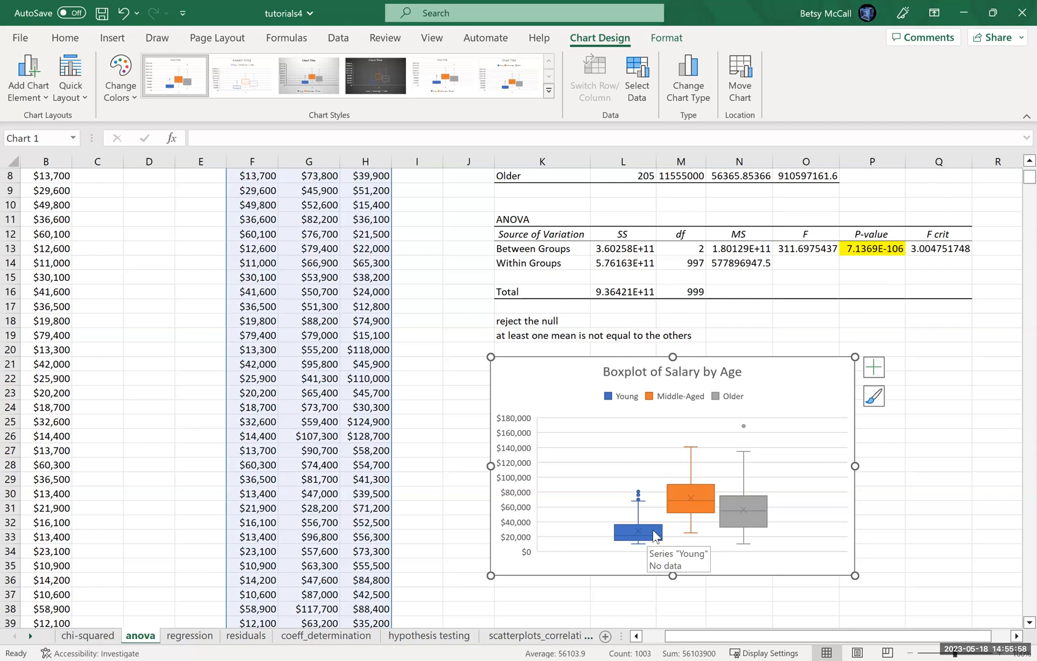
mouse_move(659, 541)
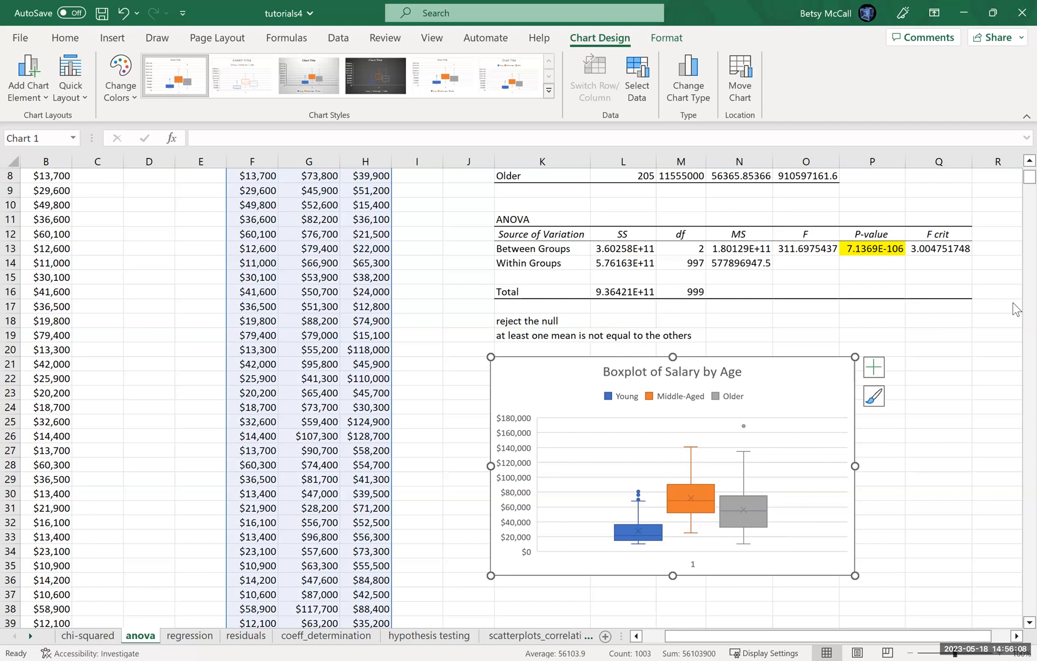
Step: Format the three group variances in O6:O8 with the comma number style
scroll(1029, 161, "up", 2)
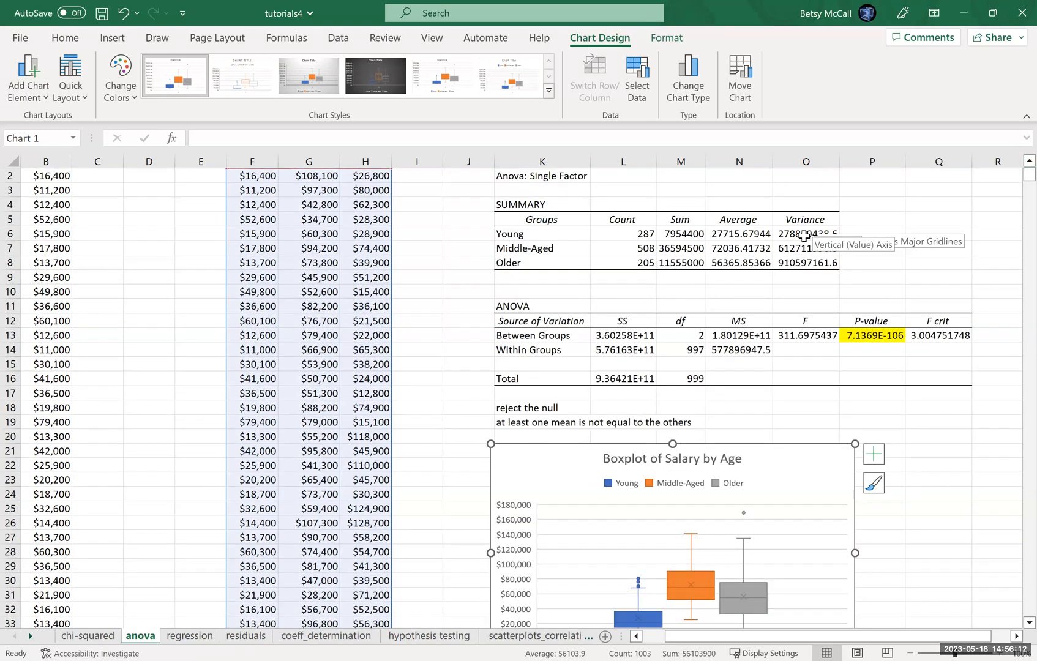
left_click_drag(805, 234, 809, 264)
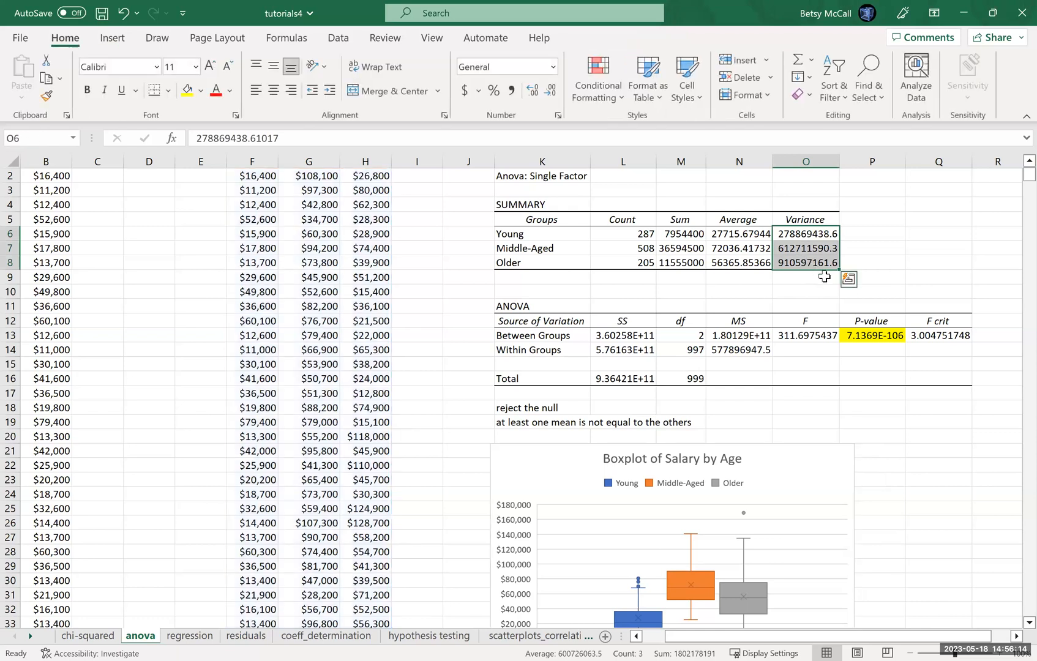
left_click(511, 88)
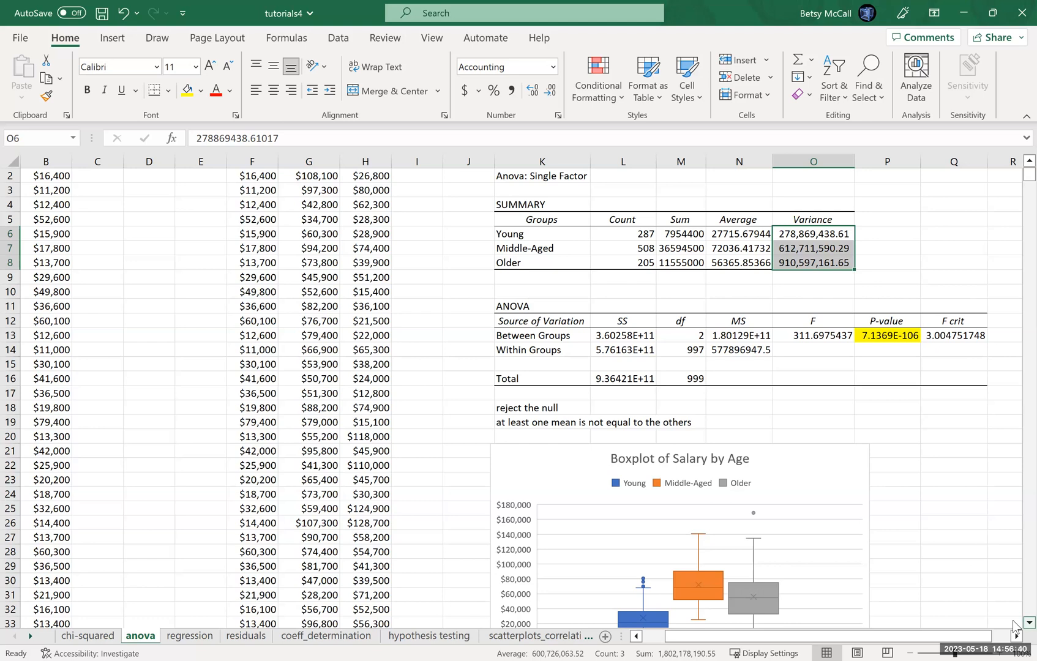
Step: Examine the spread of each age group in the boxplot against the variances in the summary table
scroll(1014, 626, "down", 1)
scroll(588, 569, "down", 2)
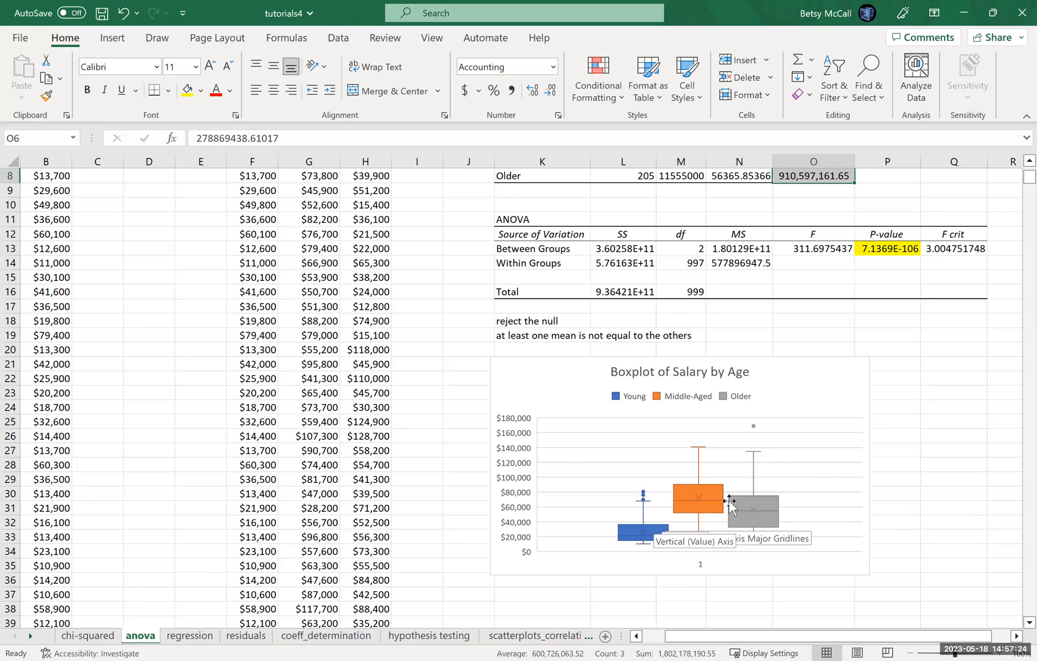
mouse_move(645, 536)
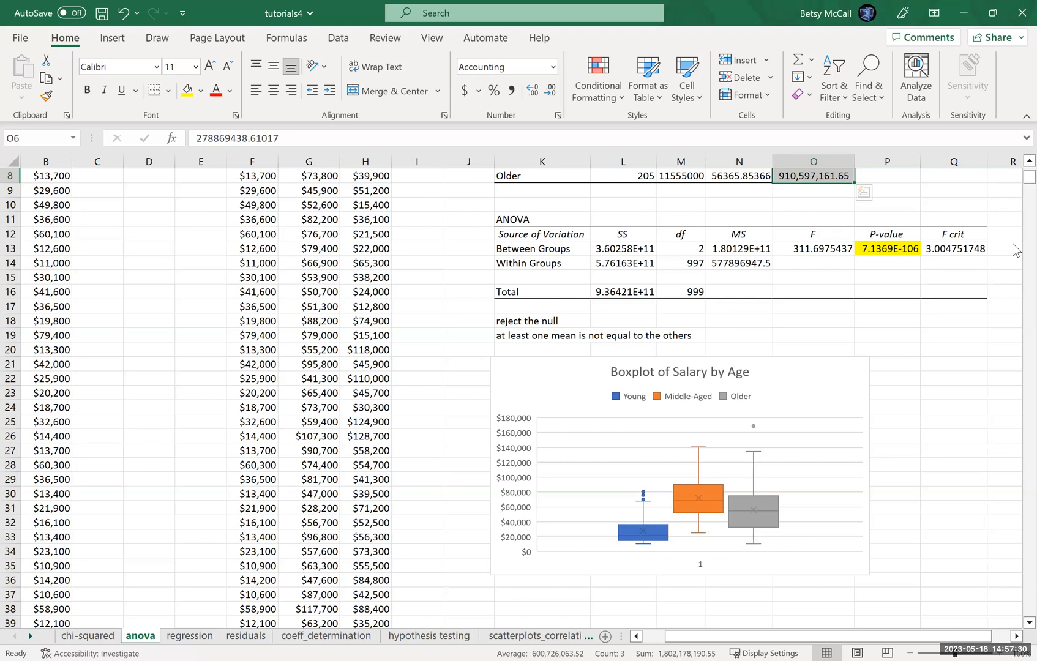
scroll(1014, 179, "up", 2)
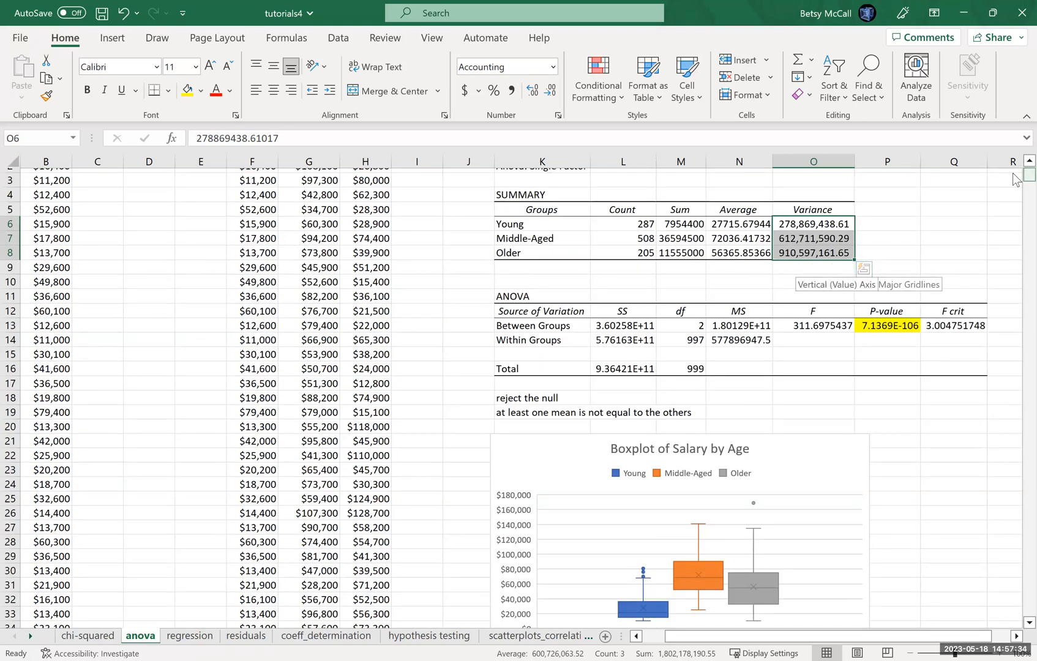
left_click_drag(1029, 175, 1013, 179)
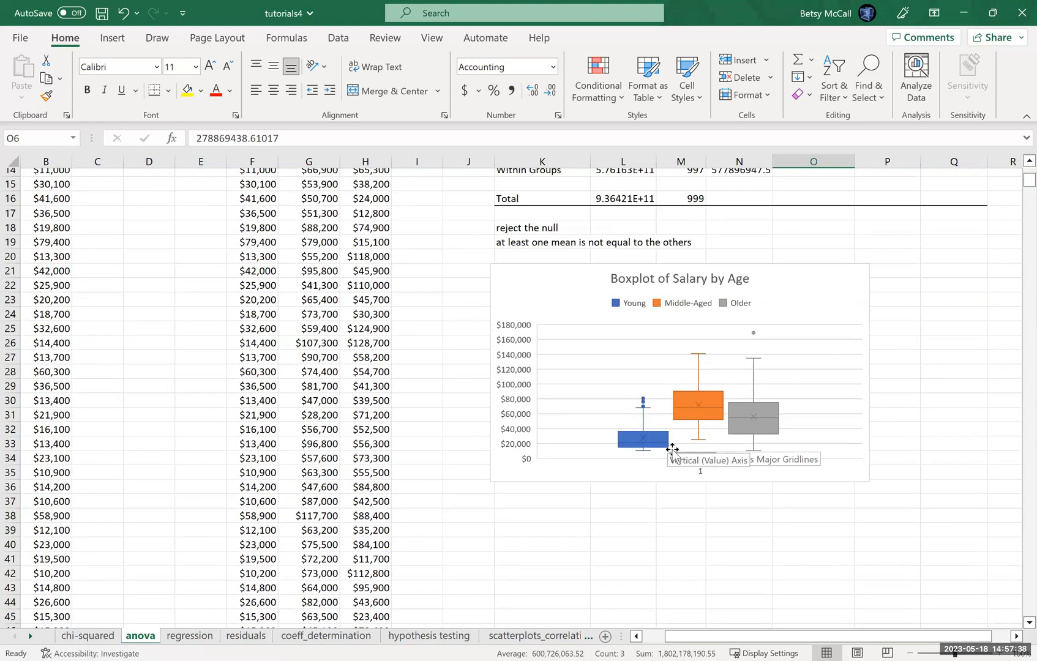